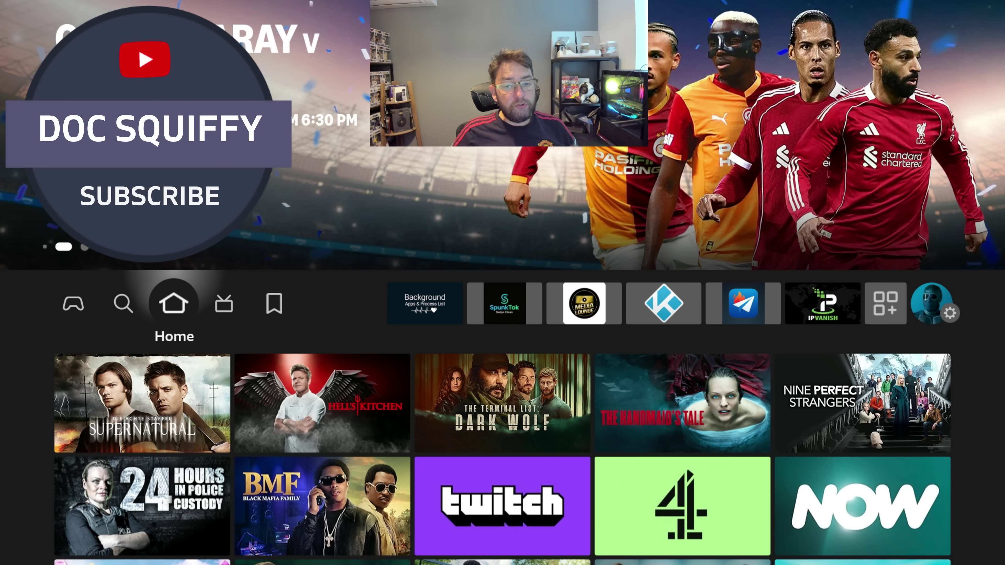
# Move along the pinned launcher apps past IPVanish and settle on the installed-apps overview.
pyautogui.press('Right')
pyautogui.press('Right')
pyautogui.press('Right')
pyautogui.press('Right')
pyautogui.press('Right')
pyautogui.press('Right')
pyautogui.press('Right')
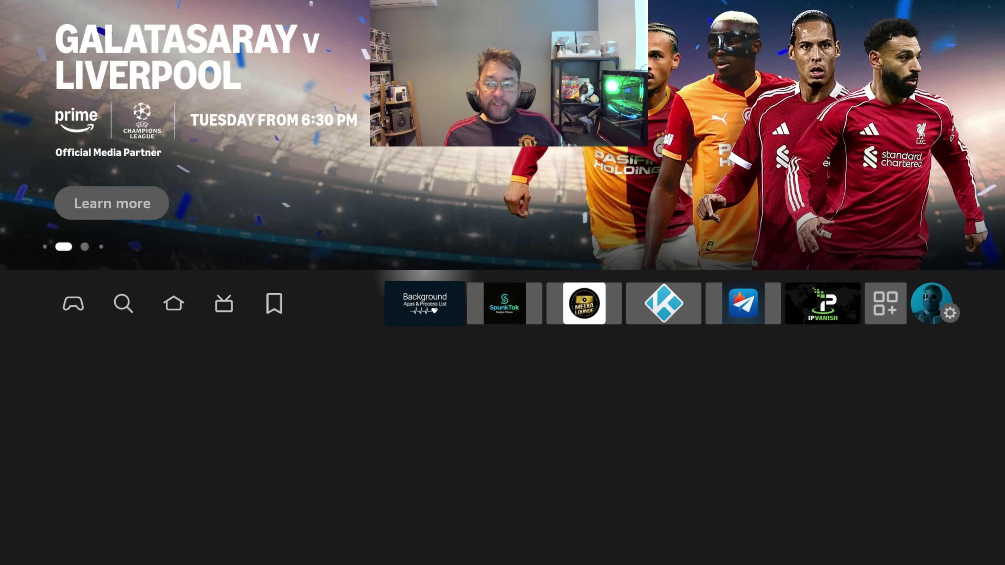
pyautogui.press('Right')
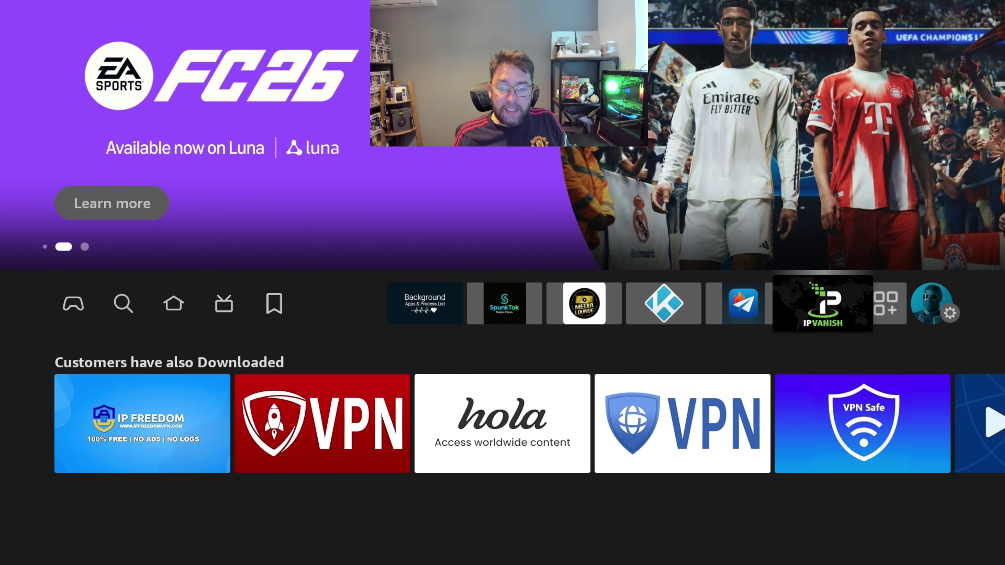
pyautogui.press('Left')
pyautogui.press('Left')
pyautogui.press('Left')
pyautogui.press('Left')
pyautogui.press('Left')
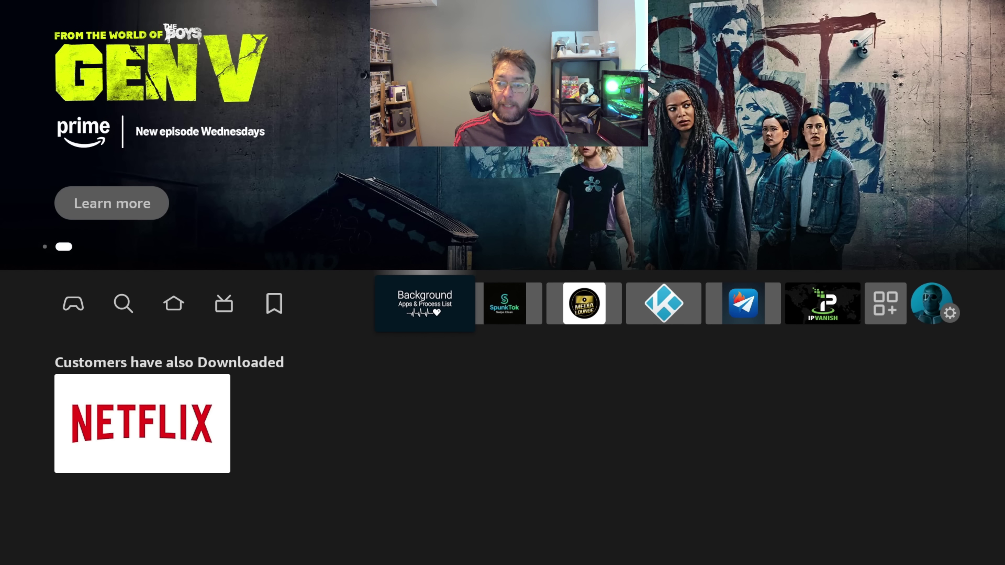
pyautogui.press('Right')
pyautogui.press('Right')
pyautogui.press('Right')
pyautogui.press('Right')
pyautogui.press('Right')
pyautogui.press('Right')
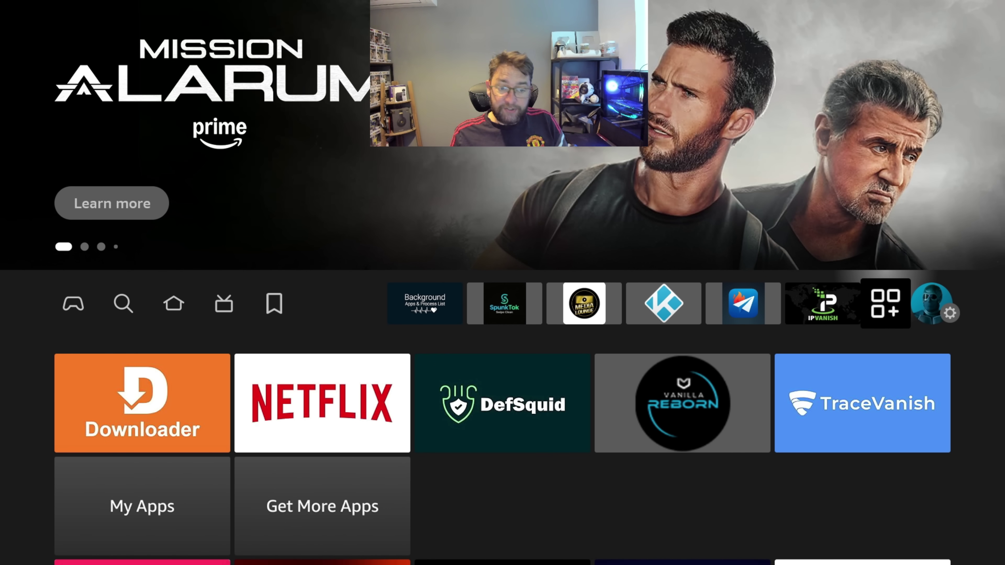
pyautogui.press('Right')
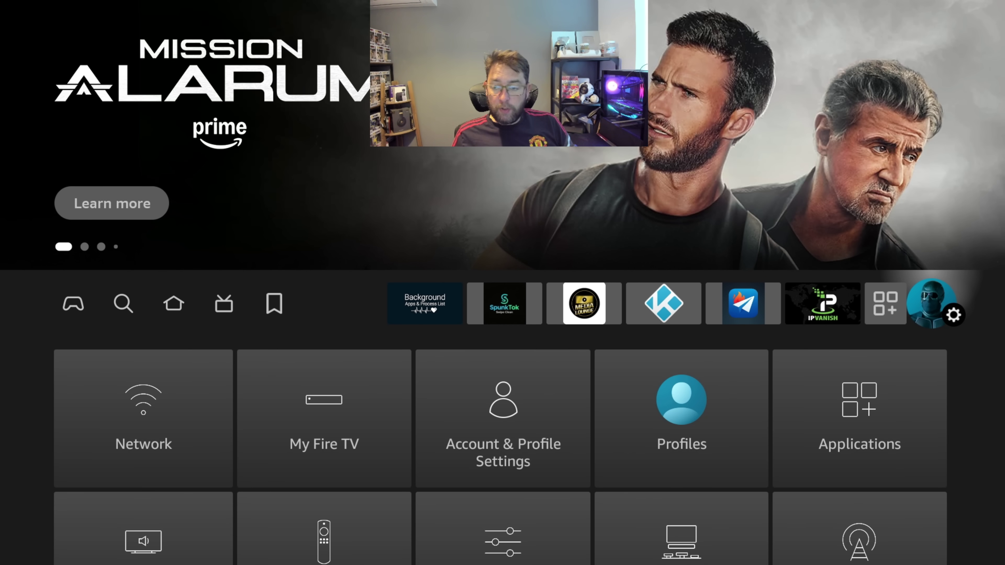
pyautogui.press('Down')
pyautogui.press('Right')
pyautogui.press('Right')
pyautogui.press('Right')
pyautogui.press('Right')
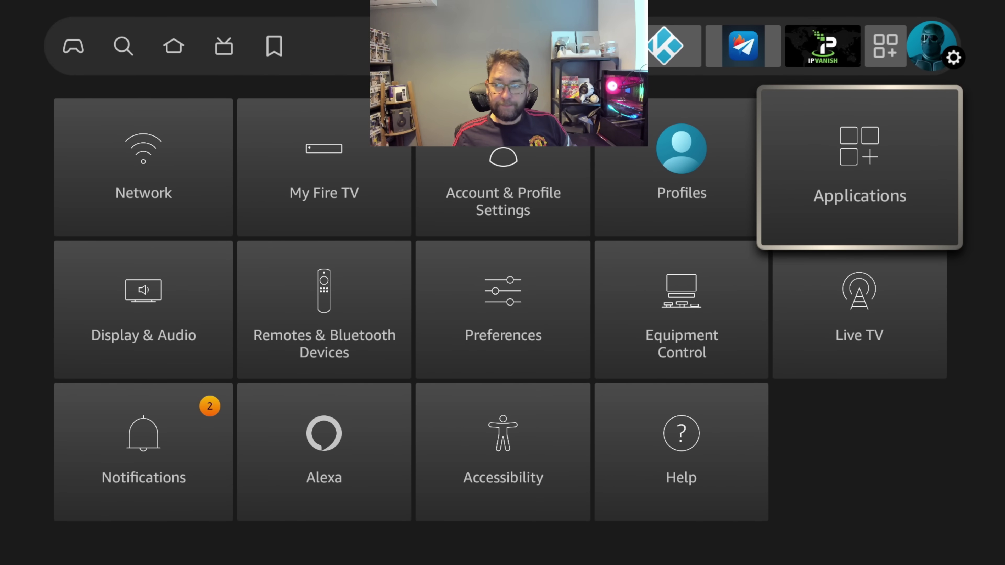
pyautogui.press('Return')
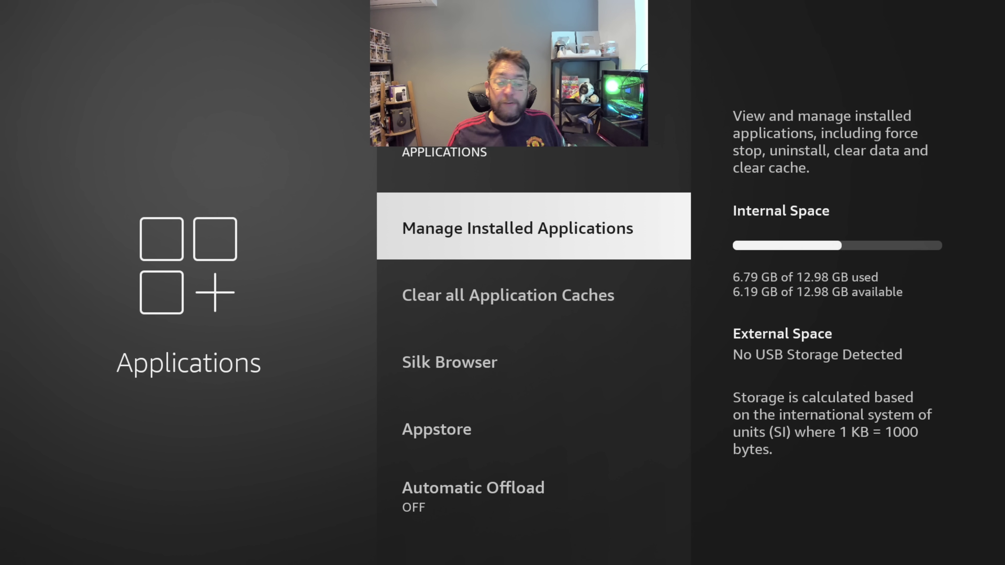
pyautogui.press('Down')
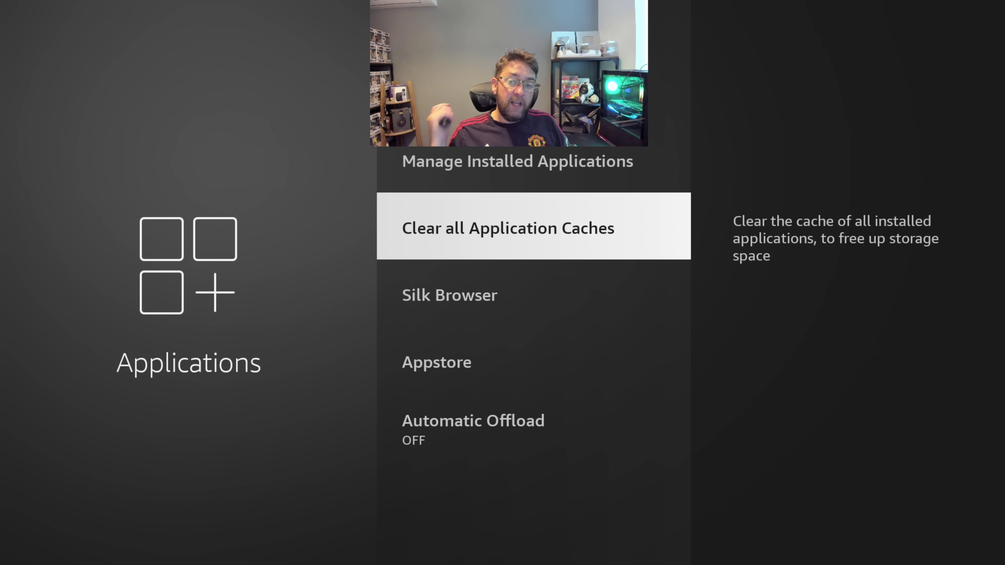
pyautogui.press('Up')
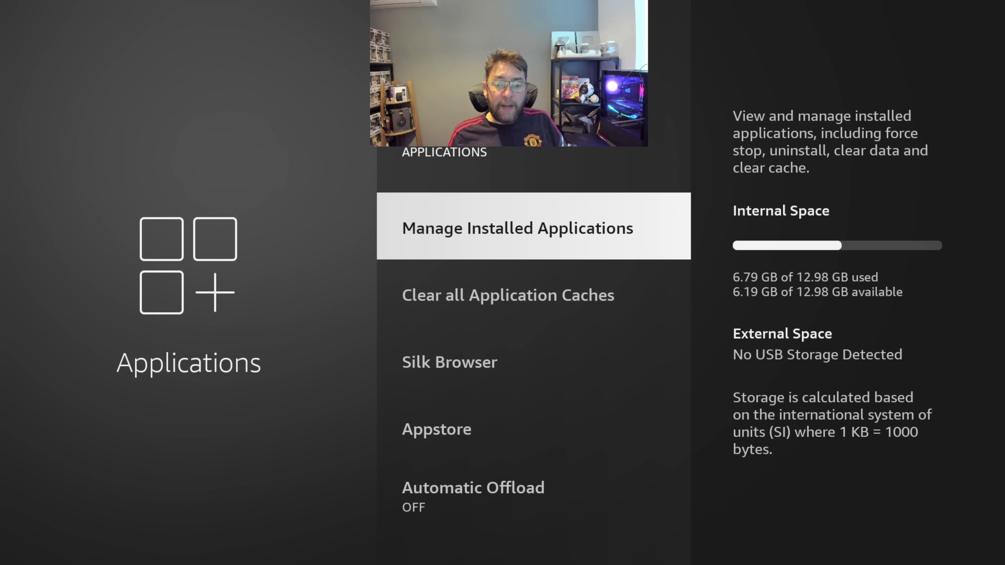
pyautogui.press('Home')
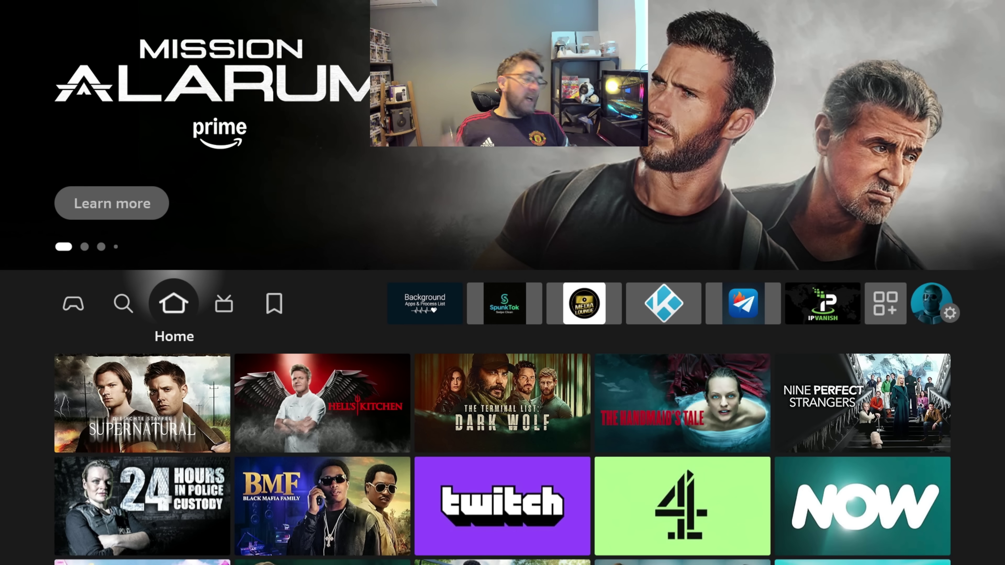
# Launch the Background Apps & Process List app from the launcher row.
pyautogui.press('Right')
pyautogui.press('Right')
pyautogui.press('Right')
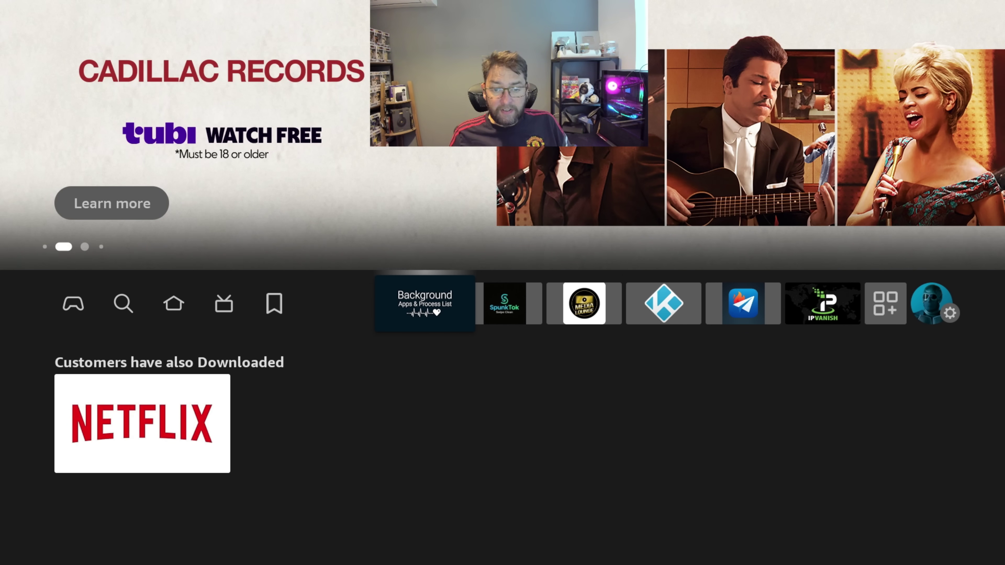
pyautogui.press('Return')
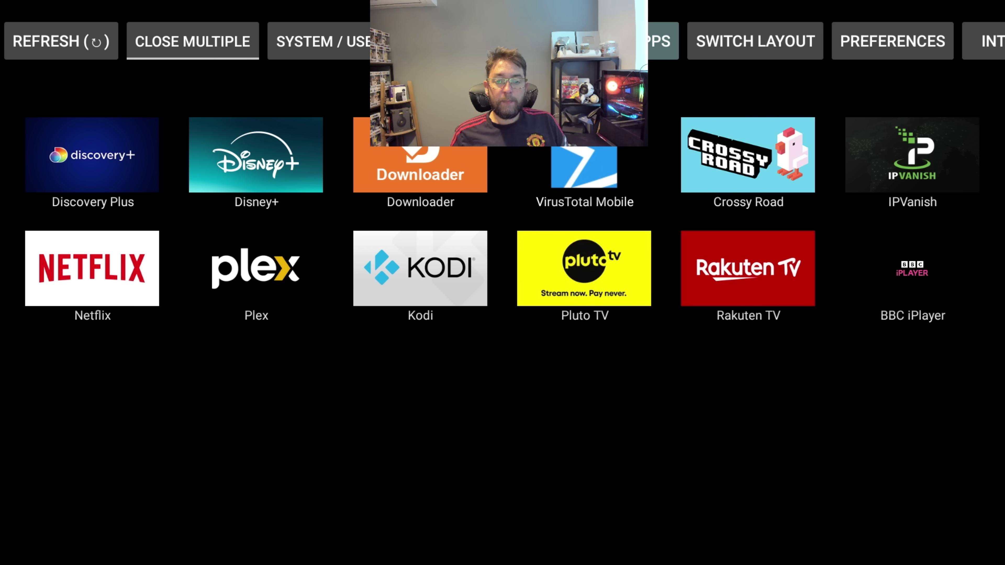
# Start Close Multiple to close the running apps one by one.
pyautogui.press('Down')
pyautogui.press('Left')
pyautogui.press('Left')
pyautogui.press('Left')
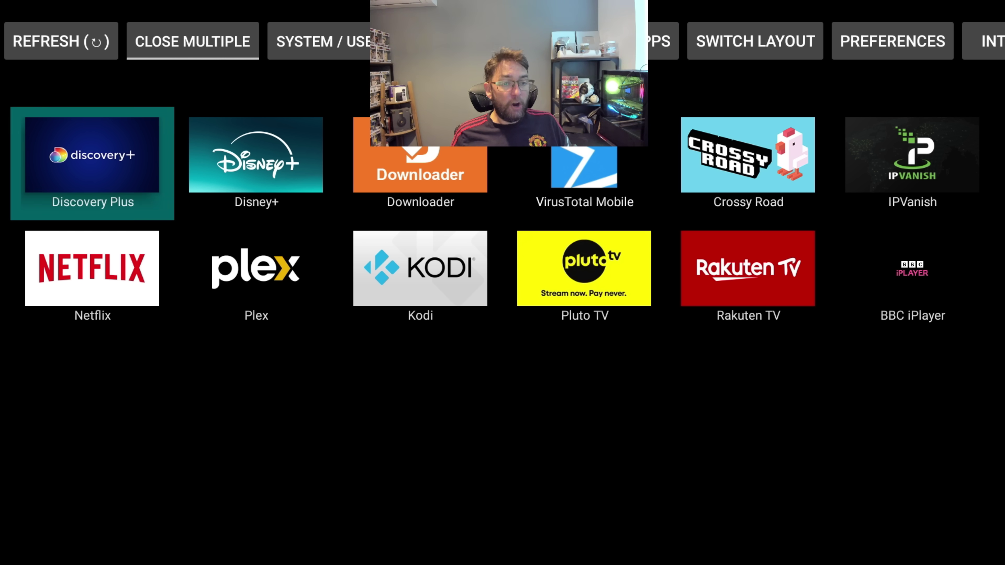
pyautogui.press('Down')
pyautogui.press('Right')
pyautogui.press('Right')
pyautogui.press('Right')
pyautogui.press('Right')
pyautogui.press('Right')
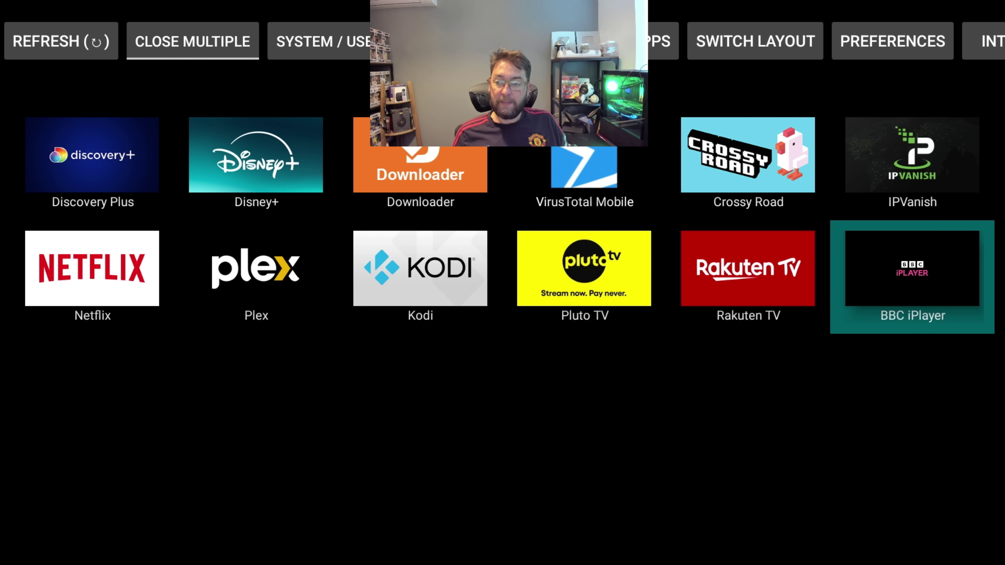
pyautogui.press('Up')
pyautogui.press('Up')
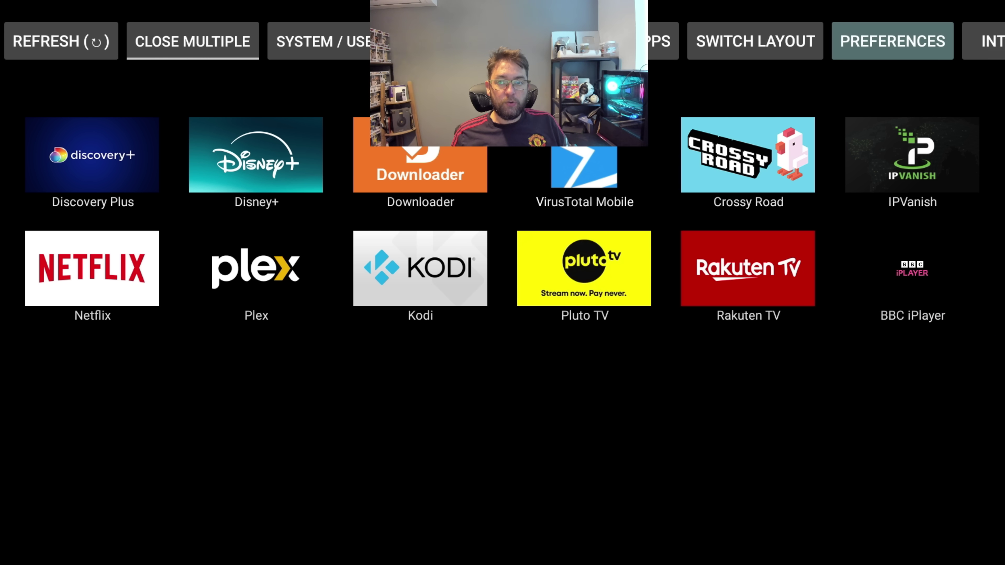
pyautogui.press('Left')
pyautogui.press('Left')
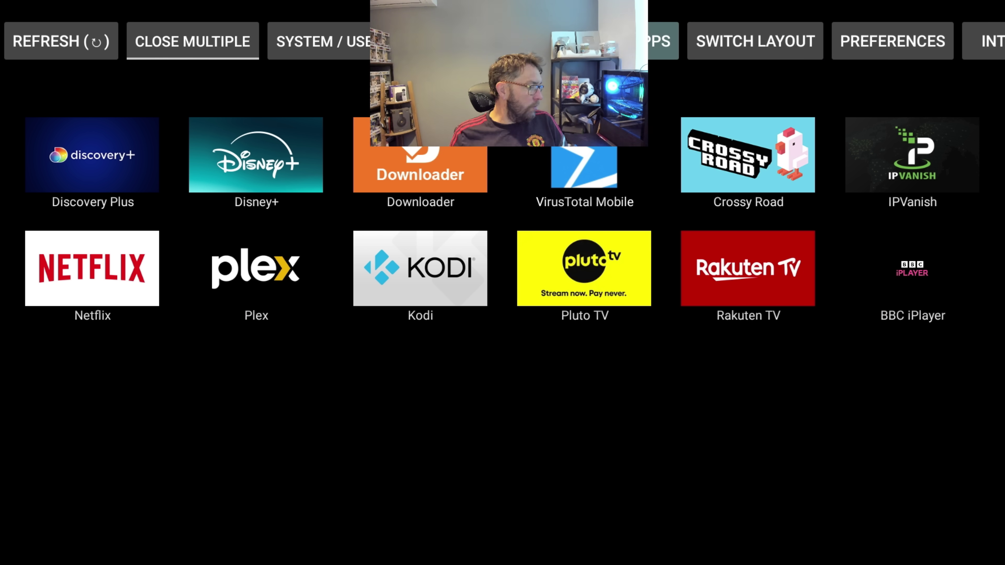
pyautogui.press('Return')
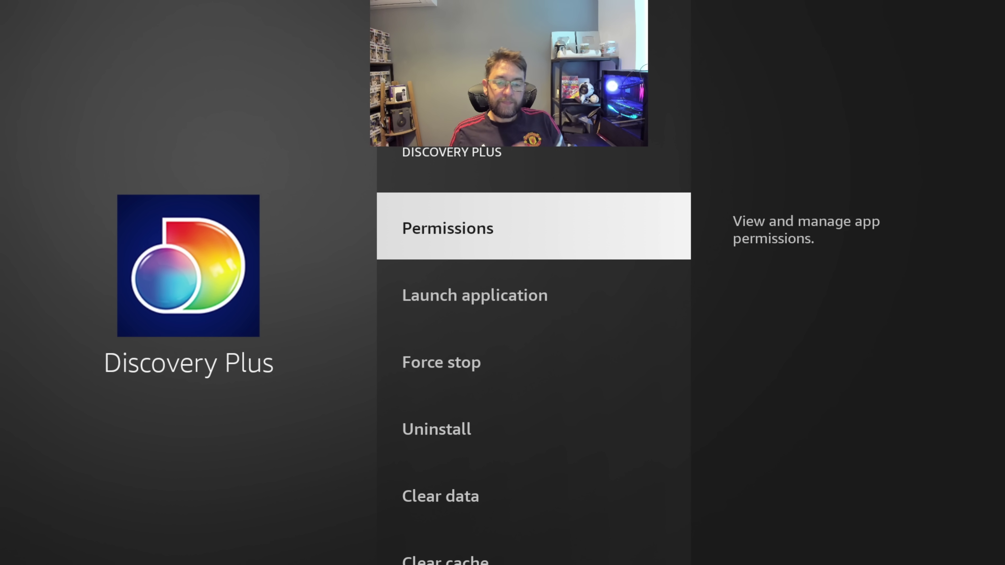
# Step through the force-stop pages for Discovery Plus, Disney+, Downloader, VirusTotal Mobile, IPVanish and Netflix.
pyautogui.press('Down')
pyautogui.press('Down')
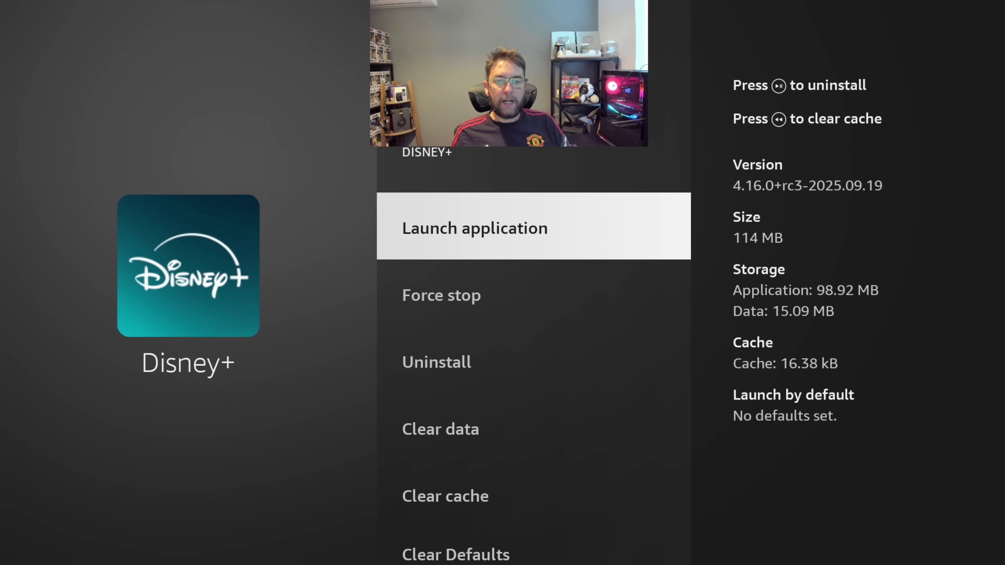
pyautogui.press('Down')
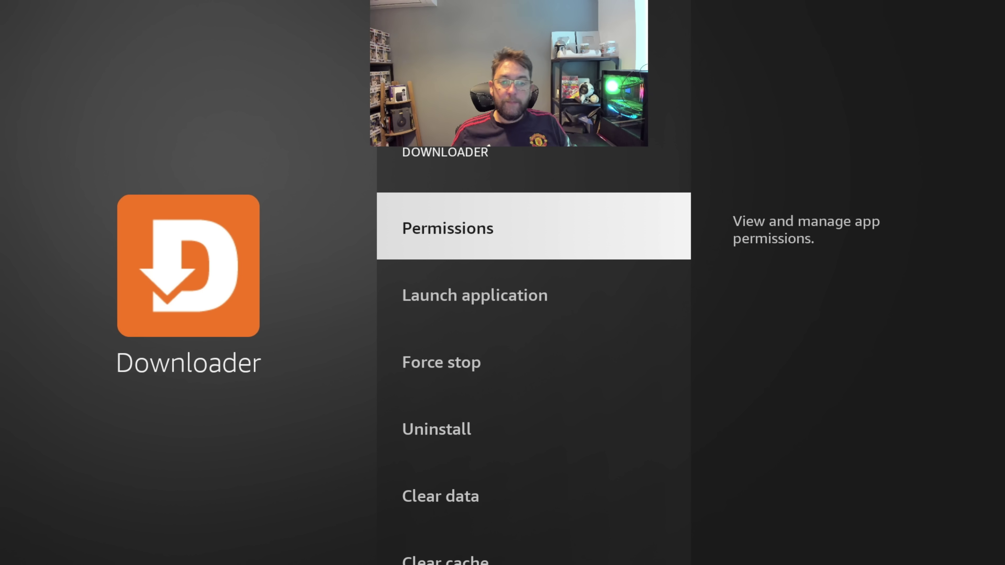
pyautogui.press('Down')
pyautogui.press('Down')
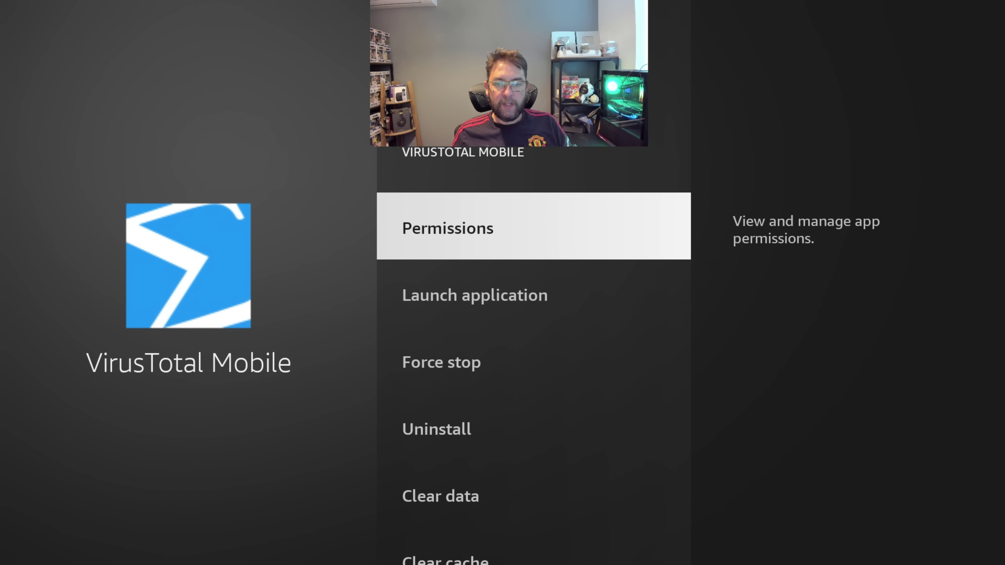
pyautogui.press('Down')
pyautogui.press('Down')
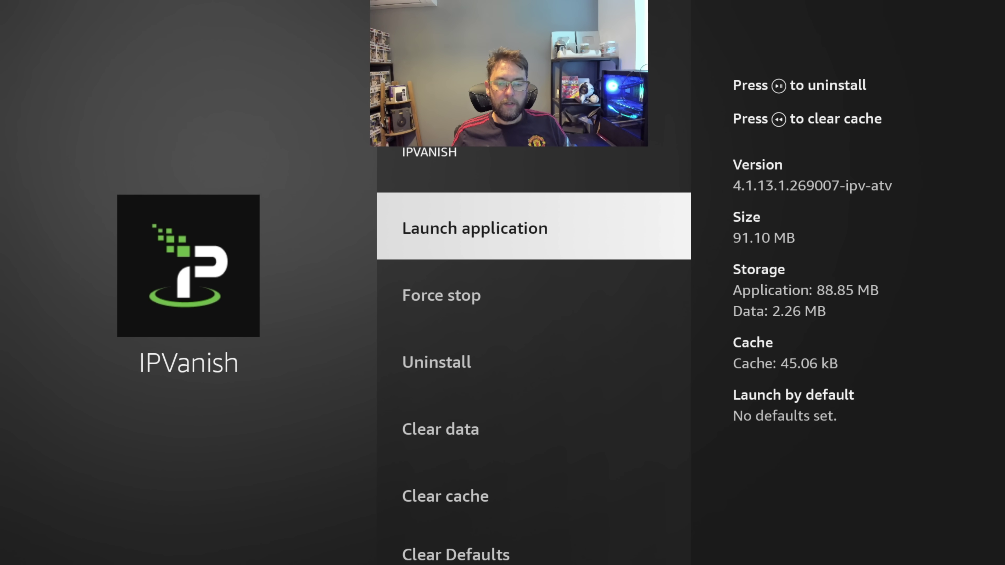
pyautogui.press('Down')
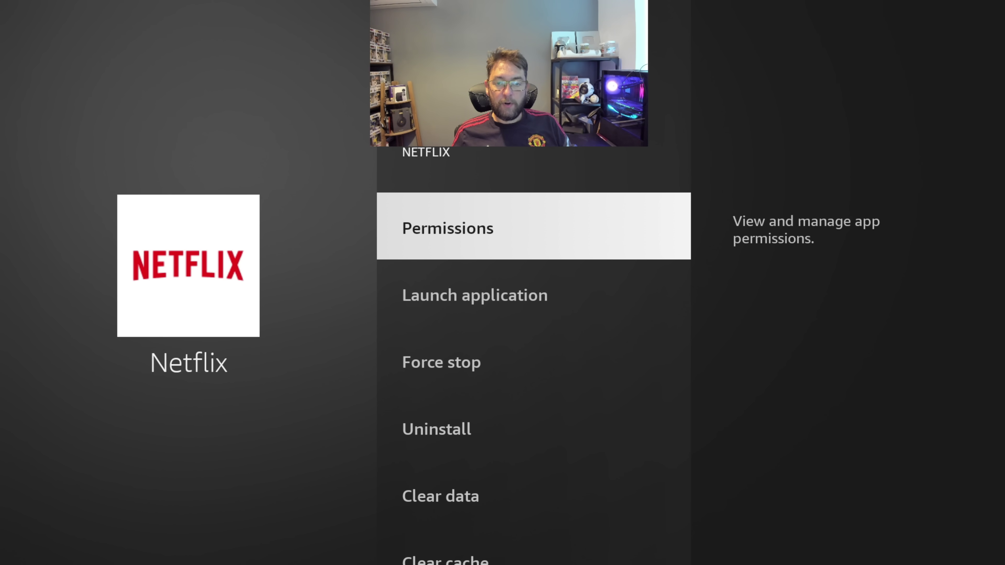
pyautogui.press('Down')
pyautogui.press('Down')
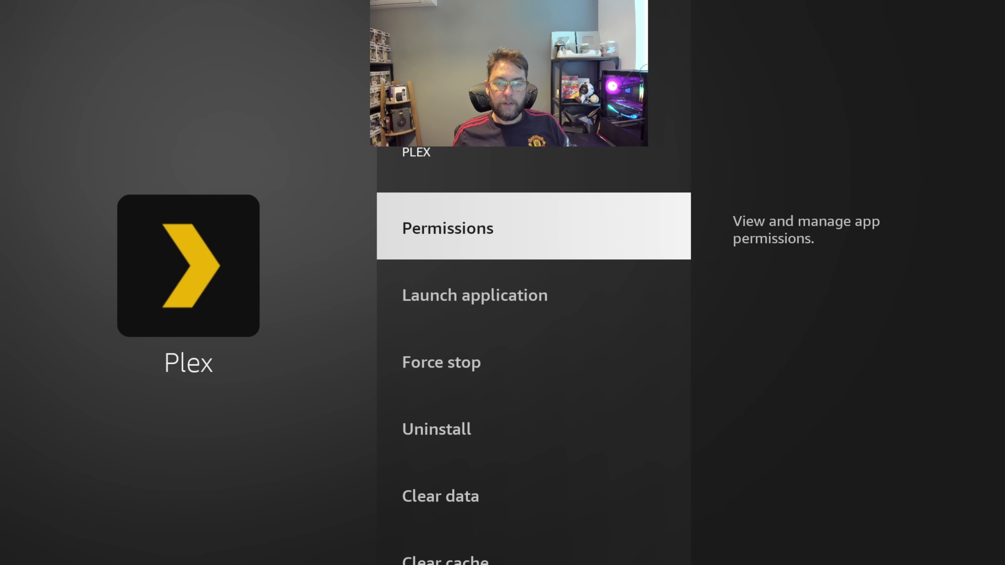
# Force stop Plex, Kodi, Pluto TV and Rakuten TV, then return to the home screen.
pyautogui.press('Down')
pyautogui.press('Down')
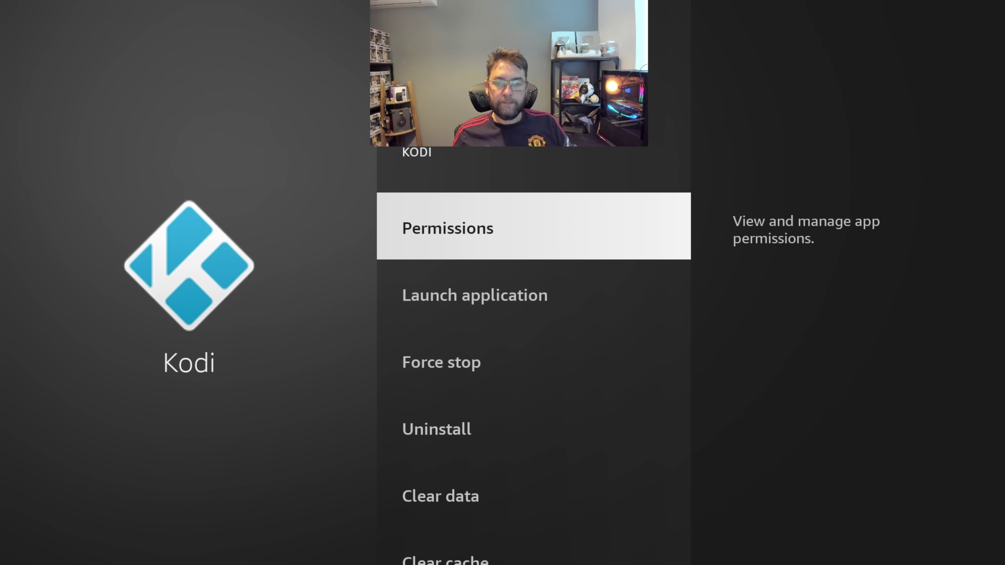
pyautogui.press('Down')
pyautogui.press('Down')
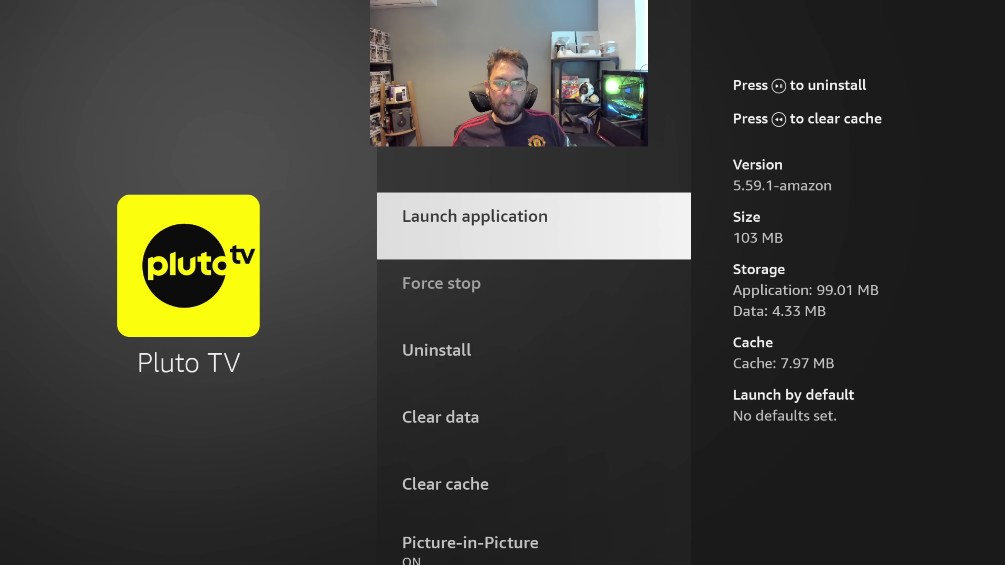
pyautogui.press('Down')
pyautogui.press('Down')
pyautogui.press('Up')
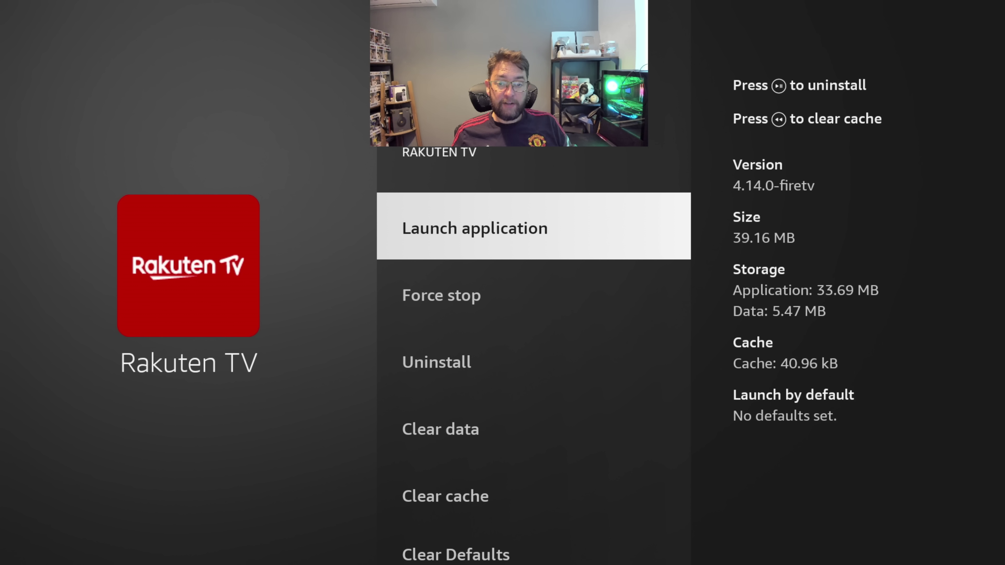
pyautogui.press('Down')
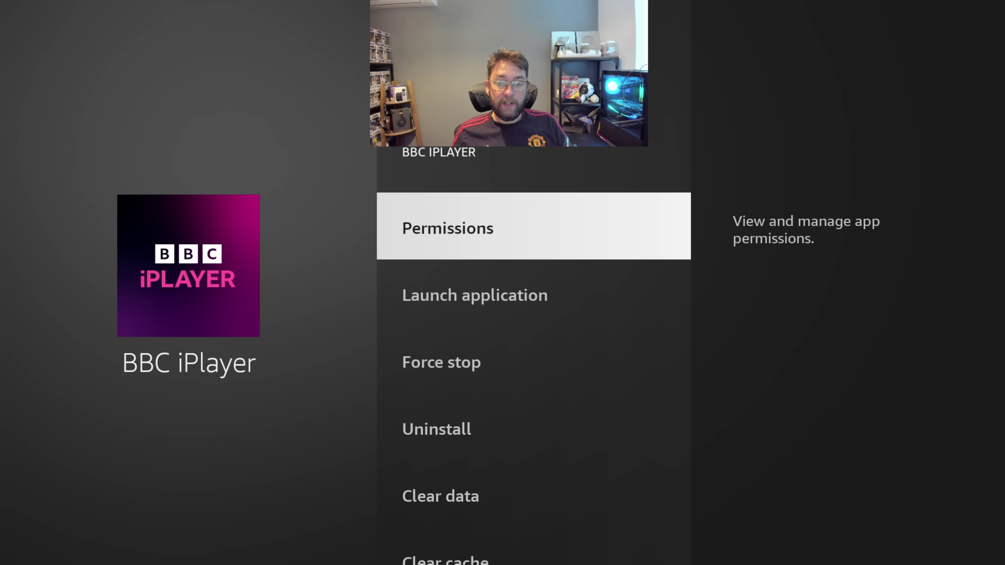
pyautogui.press('Down')
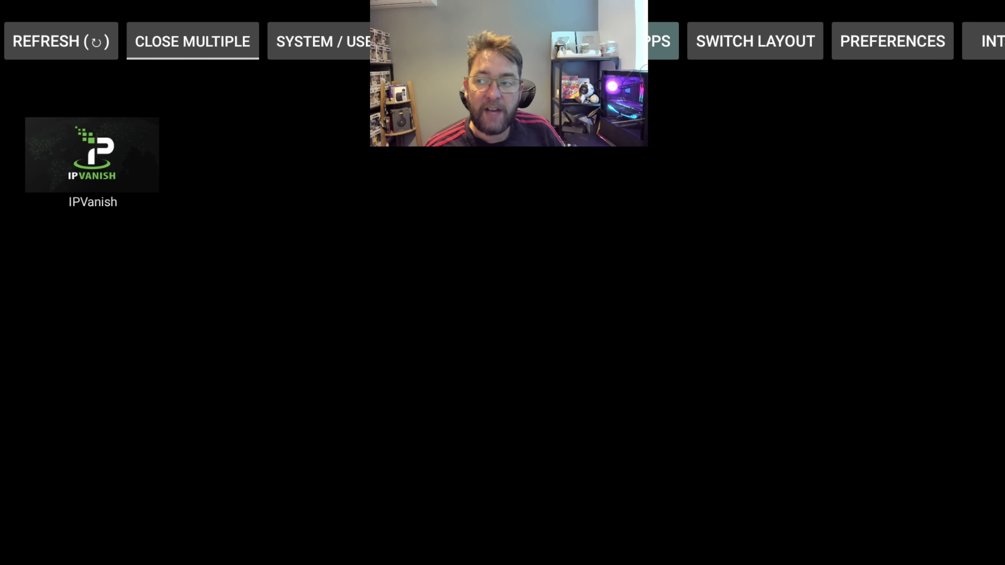
pyautogui.press('Home')
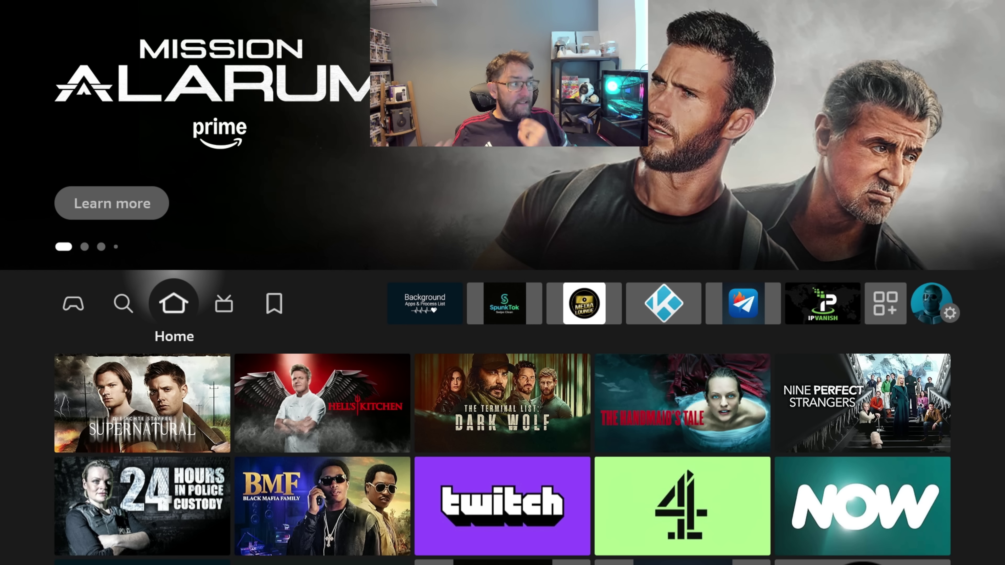
# Open Settings > Network to show the connected WPA3-Personal Wi-Fi network.
pyautogui.press('Right')
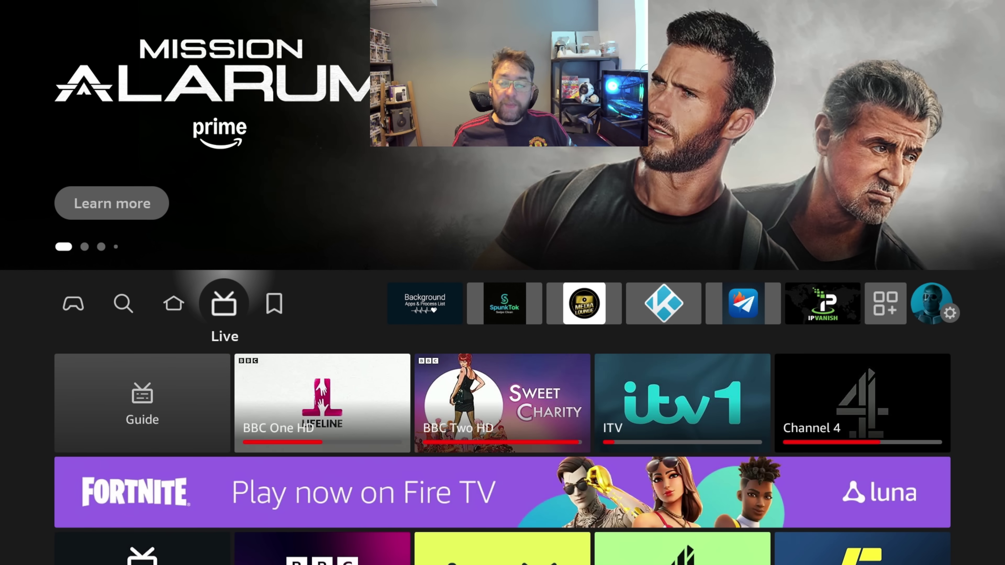
pyautogui.press('Right')
pyautogui.press('Right')
pyautogui.press('Right')
pyautogui.press('Right')
pyautogui.press('Right')
pyautogui.press('Right')
pyautogui.press('Right')
pyautogui.press('Right')
pyautogui.press('Right')
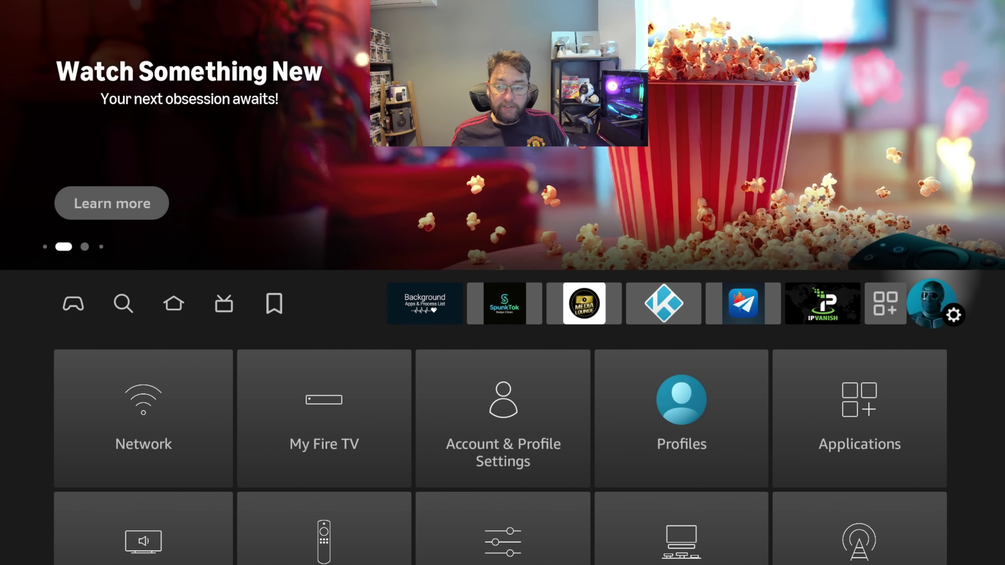
pyautogui.press('Down')
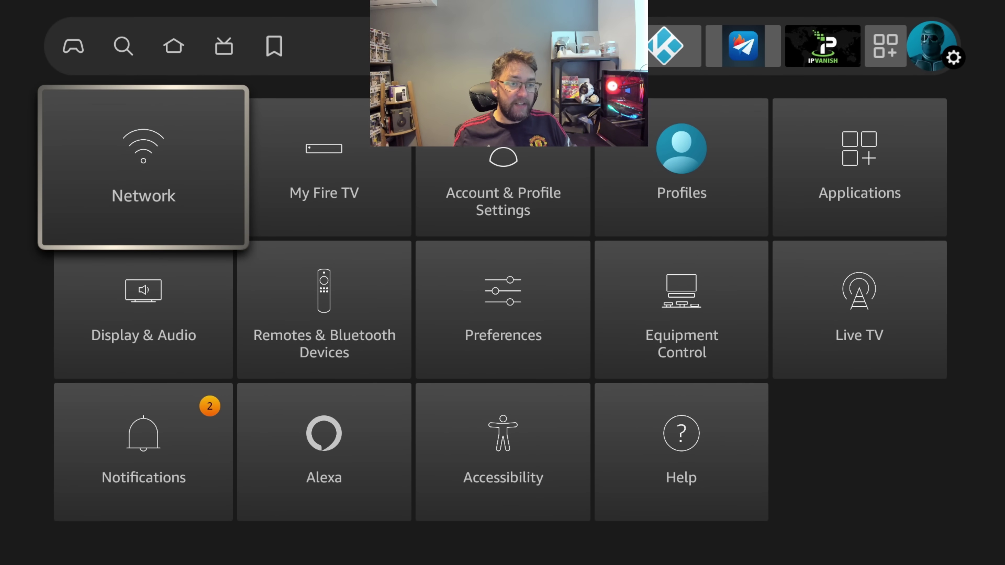
pyautogui.press('Return')
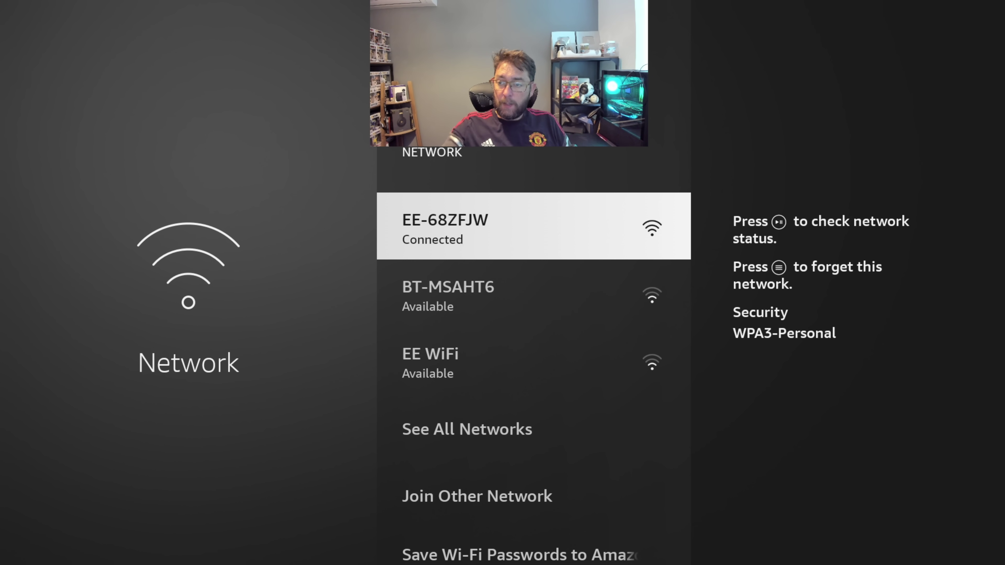
# Check the connected network's status and run a speed test, which reports 142.71 Mbps.
pyautogui.press('XF86AudioPlay')
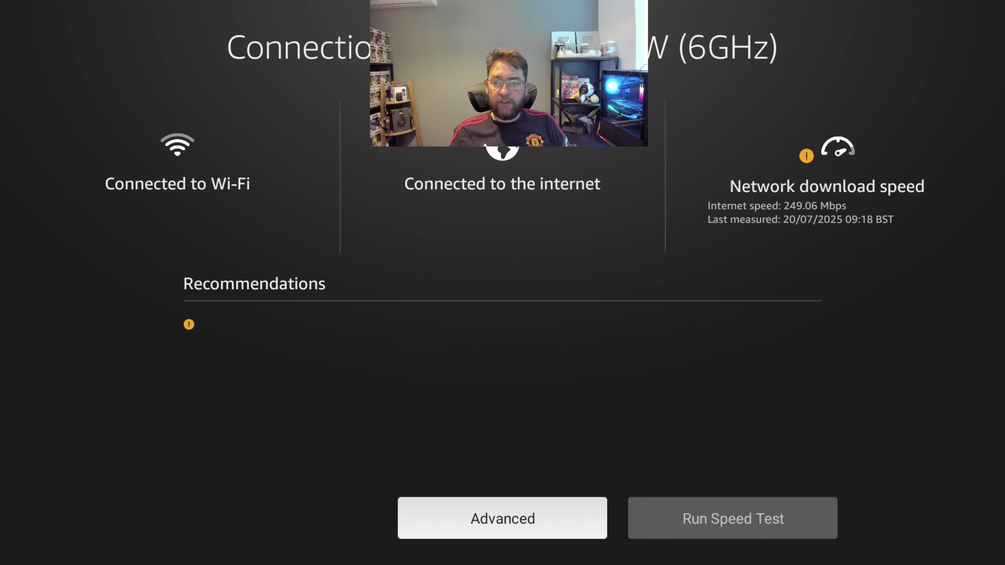
pyautogui.press('Right')
pyautogui.press('Return')
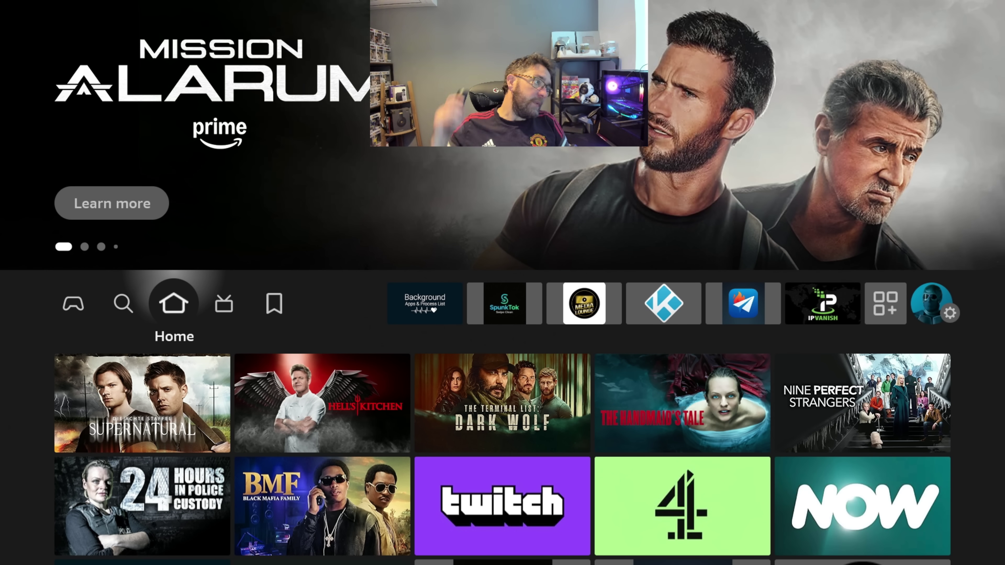
# Launch IPVanish, connected to London, UK, and open its Settings panel.
pyautogui.press('Right')
pyautogui.press('Right')
pyautogui.press('Right')
pyautogui.press('Right')
pyautogui.press('Right')
pyautogui.press('Right')
pyautogui.press('Right')
pyautogui.press('Right')
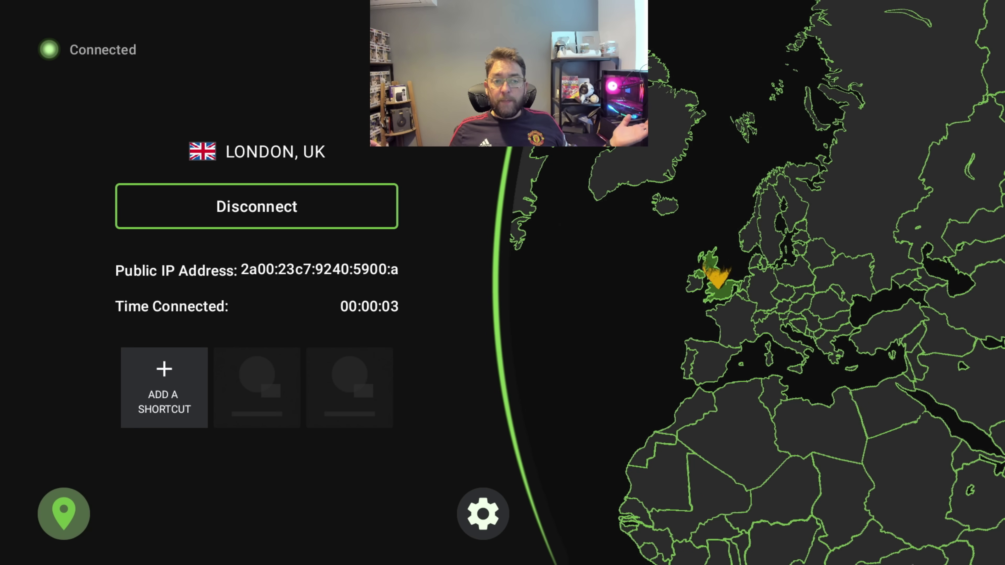
pyautogui.press('Right')
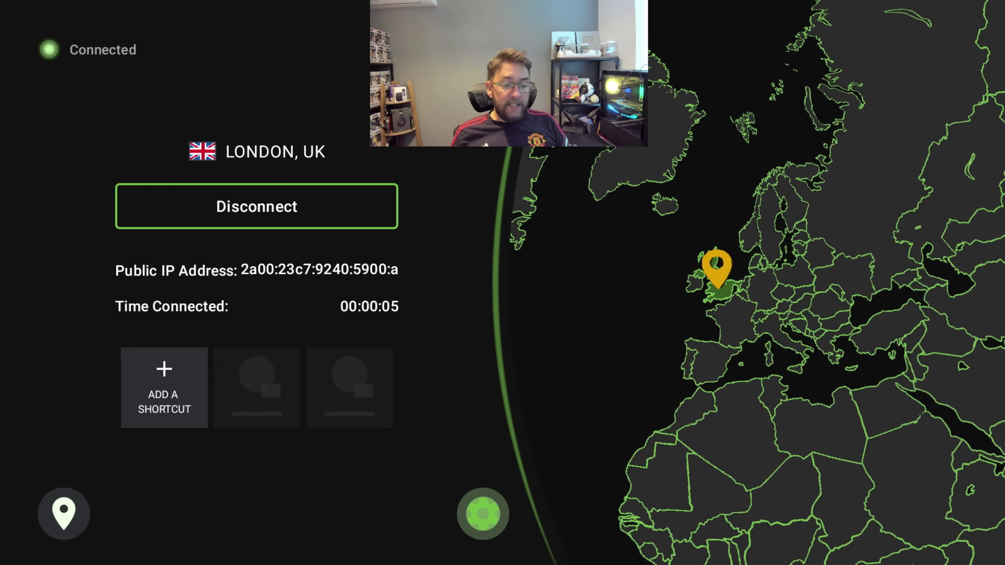
pyautogui.press('Return')
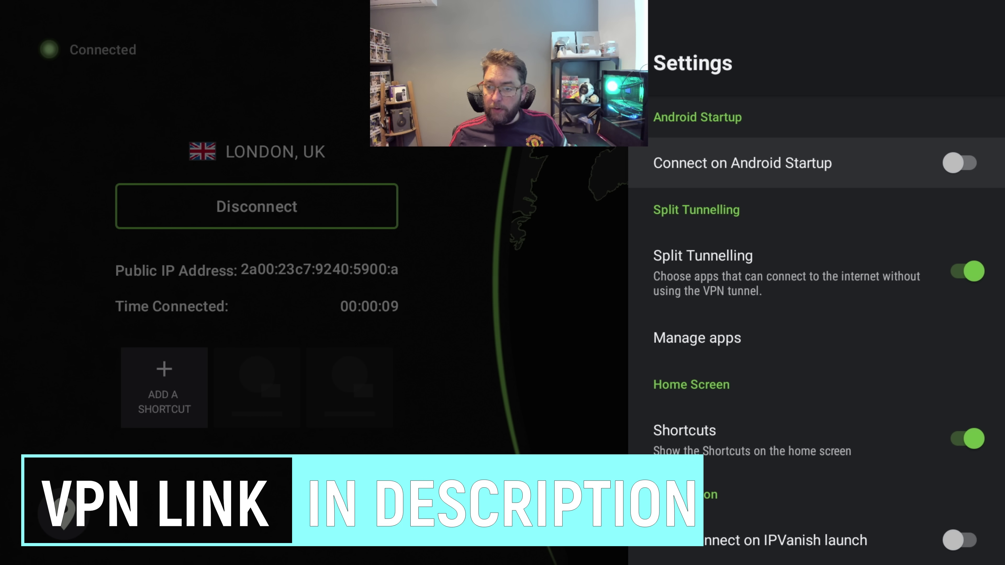
# Review the VPN Protocol choices and keep WireGuard selected.
pyautogui.press('Down')
pyautogui.press('Up')
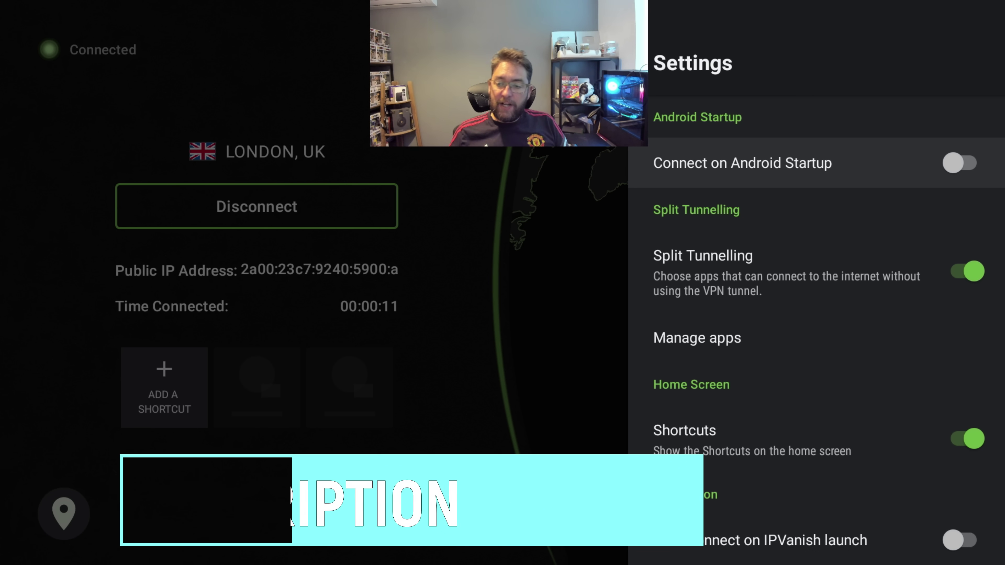
pyautogui.press('Down')
pyautogui.press('Down')
pyautogui.press('Down')
pyautogui.press('Down')
pyautogui.press('Down')
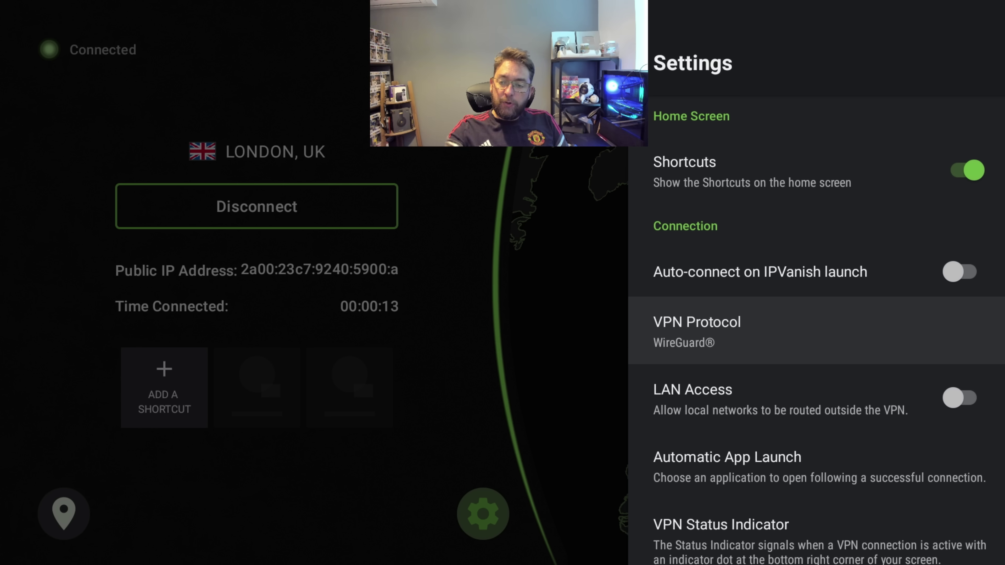
pyautogui.press('Return')
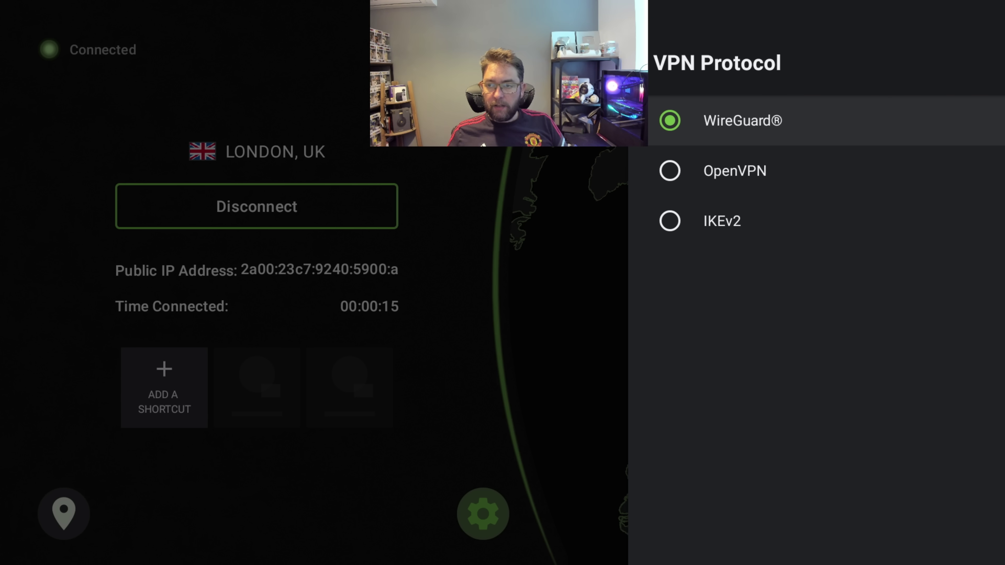
pyautogui.press('Escape')
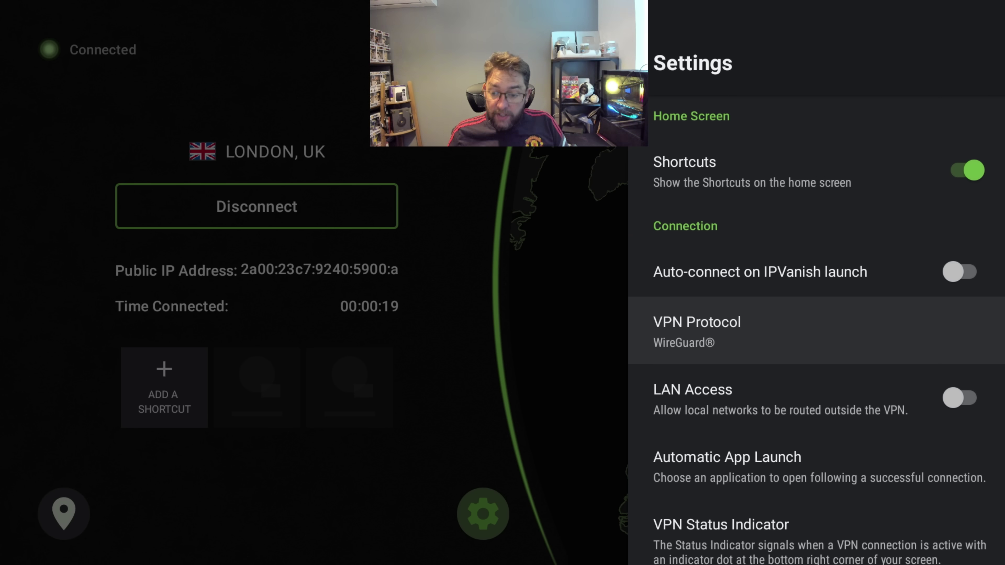
# Look over the Kill Switch and other settings, then switch Split Tunnelling on.
pyautogui.press('Down')
pyautogui.press('Down')
pyautogui.press('Down')
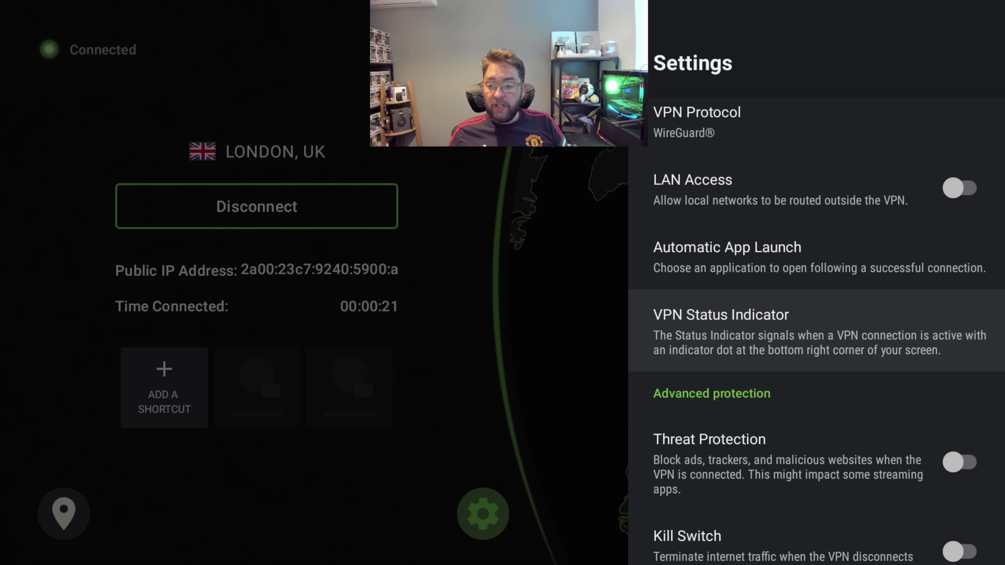
pyautogui.press('Down')
pyautogui.press('Down')
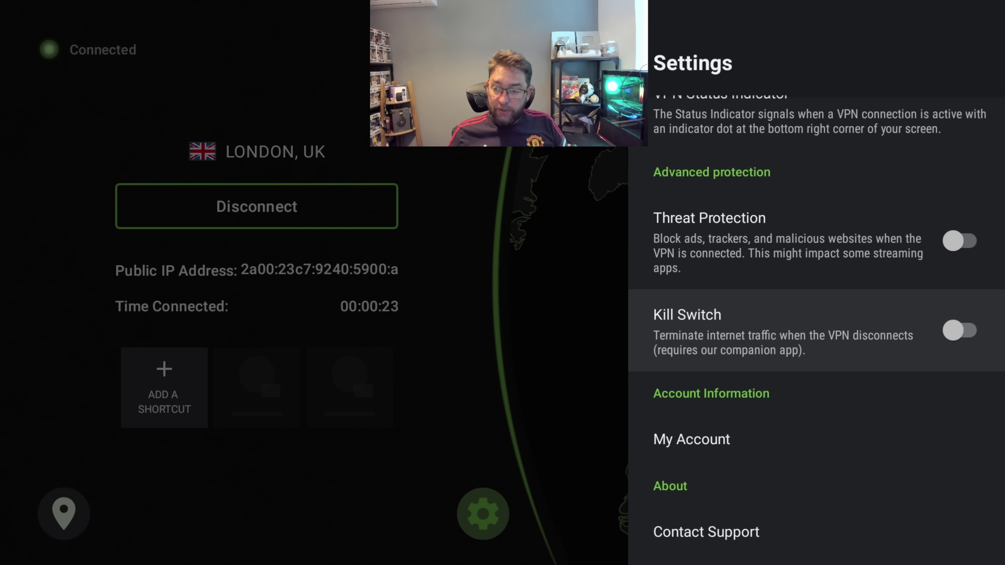
pyautogui.press('Up')
pyautogui.press('Up')
pyautogui.press('Up')
pyautogui.press('Up')
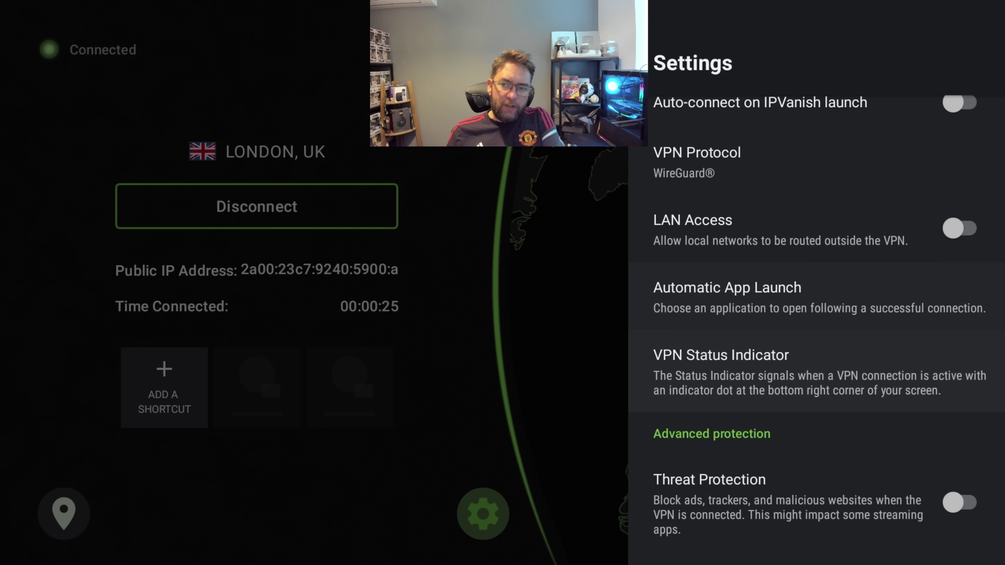
pyautogui.press('Up')
pyautogui.press('Up')
pyautogui.press('Up')
pyautogui.press('Up')
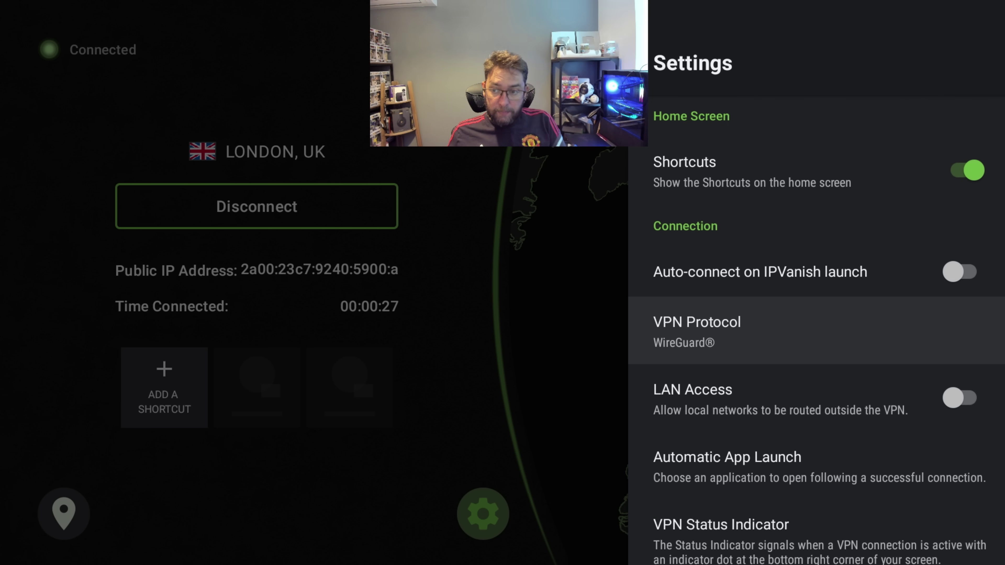
pyautogui.press('Up')
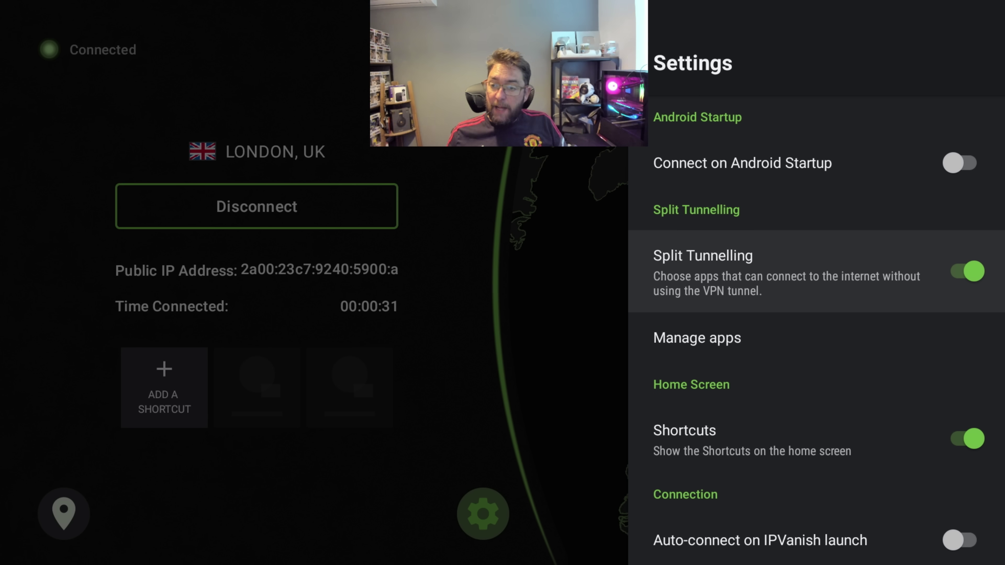
pyautogui.press('Return')
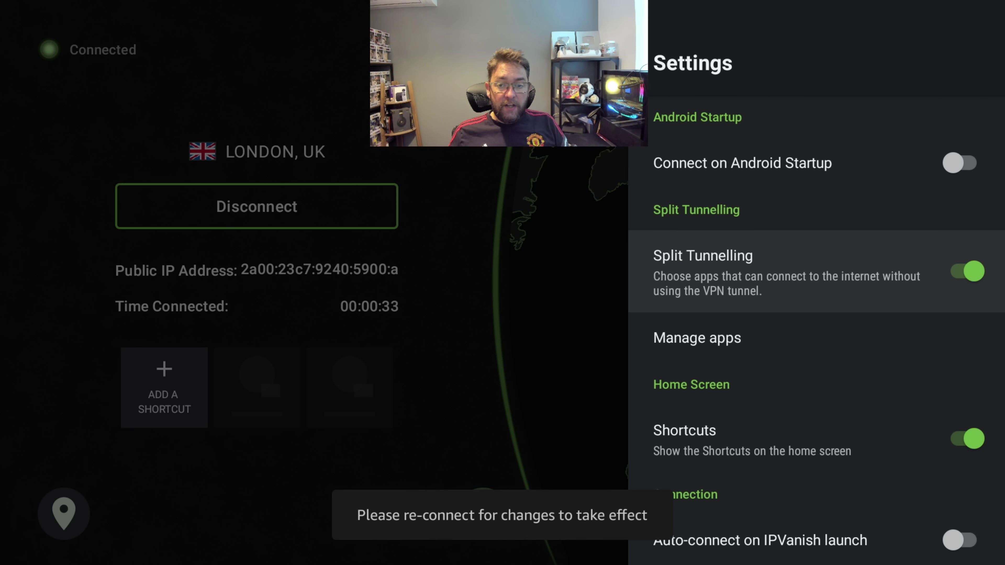
pyautogui.press('Down')
# In Manage apps, tick Apple TV to exclude it from the VPN tunnel.
pyautogui.press('Return')
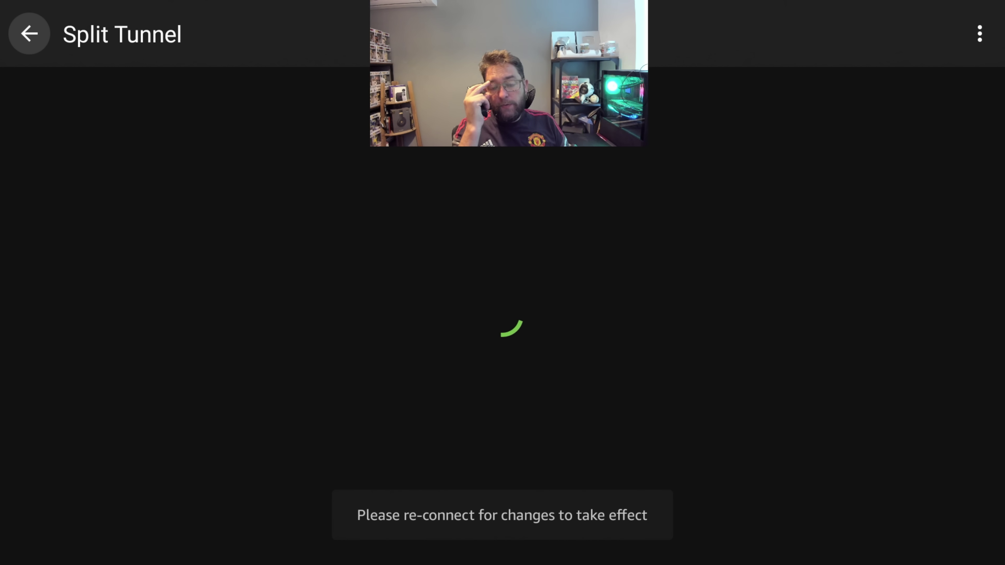
pyautogui.press('Down')
pyautogui.press('Down')
pyautogui.press('Down')
pyautogui.press('Down')
pyautogui.press('Down')
pyautogui.press('Down')
pyautogui.press('Down')
pyautogui.press('Down')
pyautogui.press('Down')
pyautogui.press('Down')
pyautogui.press('Down')
pyautogui.press('Down')
pyautogui.press('Down')
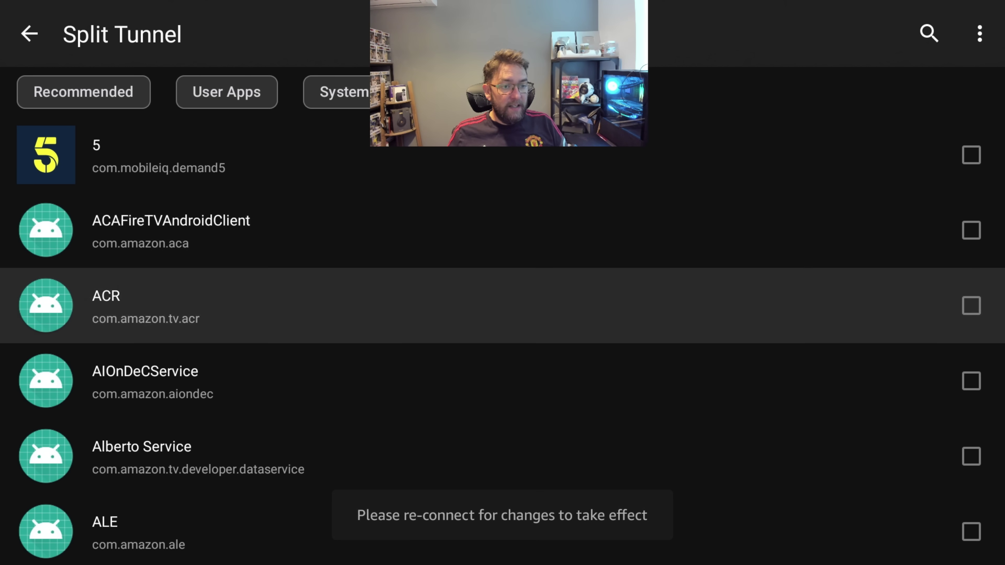
pyautogui.press('Down')
pyautogui.press('Down')
pyautogui.press('Down')
pyautogui.press('Down')
pyautogui.press('Down')
pyautogui.press('Down')
pyautogui.press('Down')
pyautogui.press('Down')
pyautogui.press('Down')
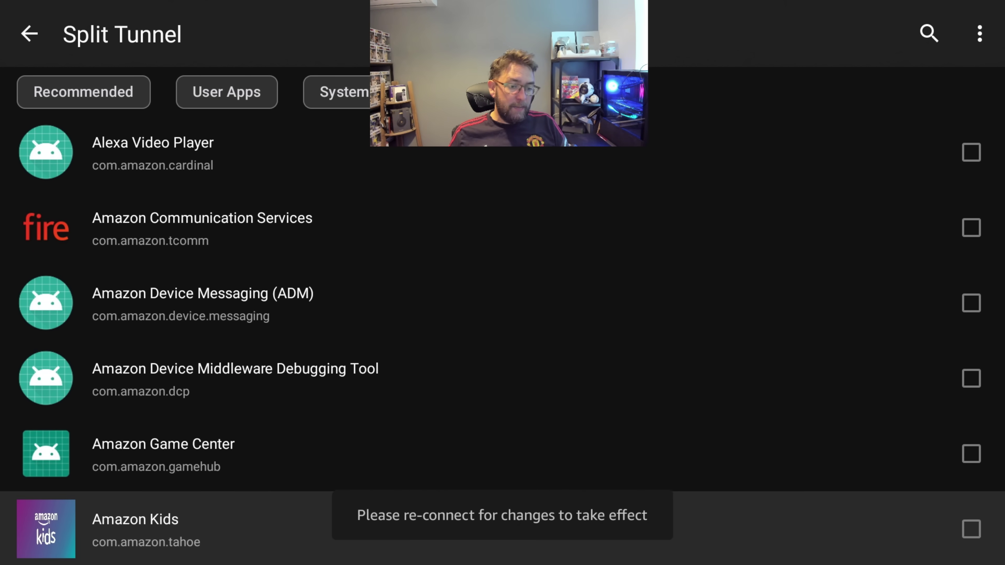
pyautogui.press('Down')
pyautogui.press('Down')
pyautogui.press('Down')
pyautogui.press('Down')
pyautogui.press('Down')
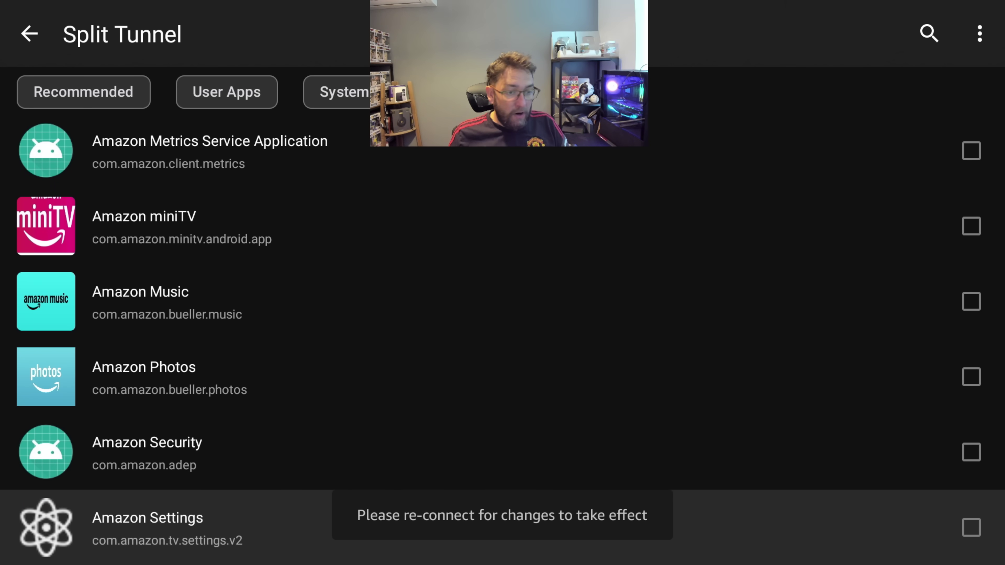
pyautogui.press('Down')
pyautogui.press('Down')
pyautogui.press('Down')
pyautogui.press('Down')
pyautogui.press('Down')
pyautogui.press('Down')
pyautogui.press('Down')
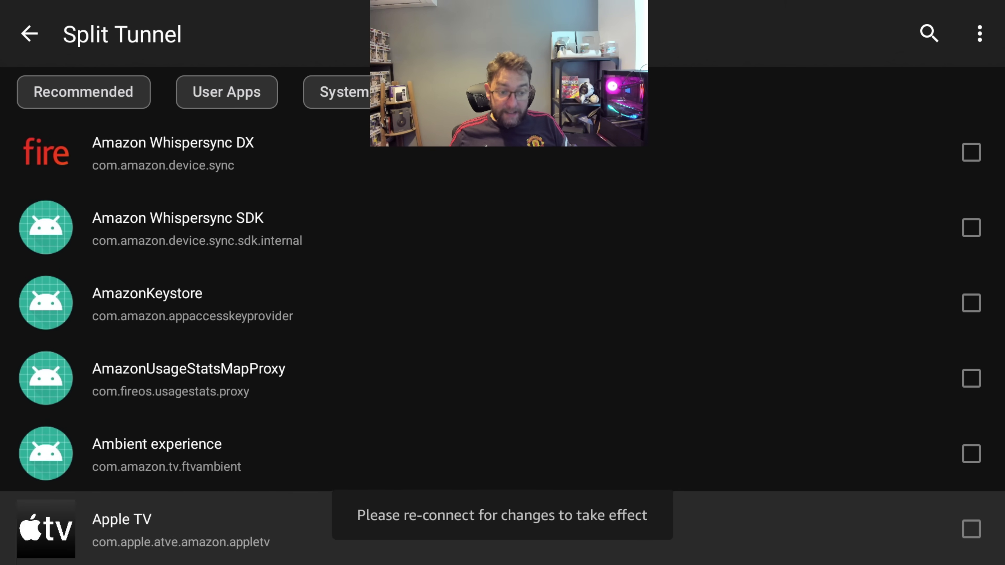
pyautogui.press('Down')
pyautogui.press('Down')
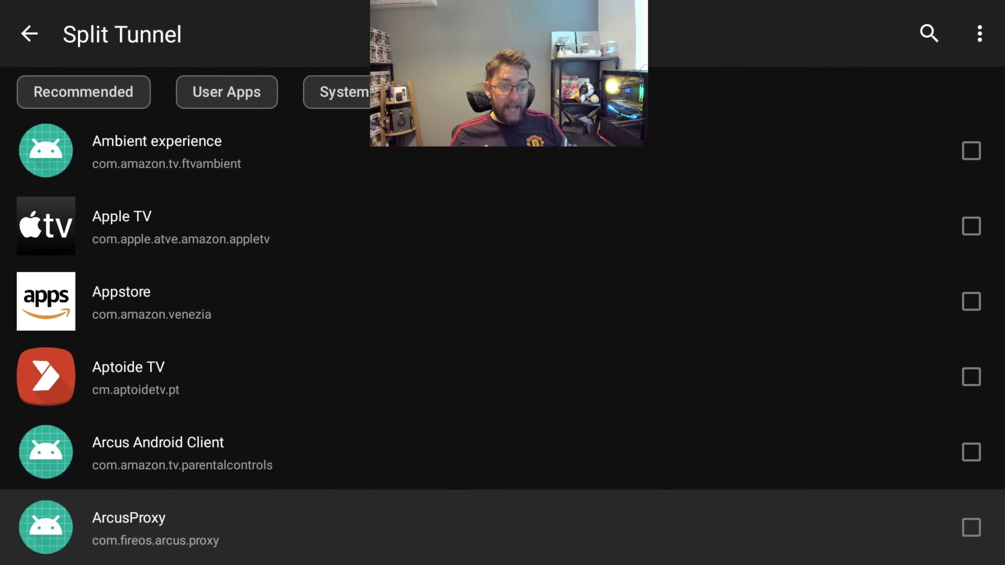
pyautogui.press('Up')
pyautogui.press('Up')
pyautogui.press('Up')
pyautogui.press('Up')
pyautogui.press('Return')
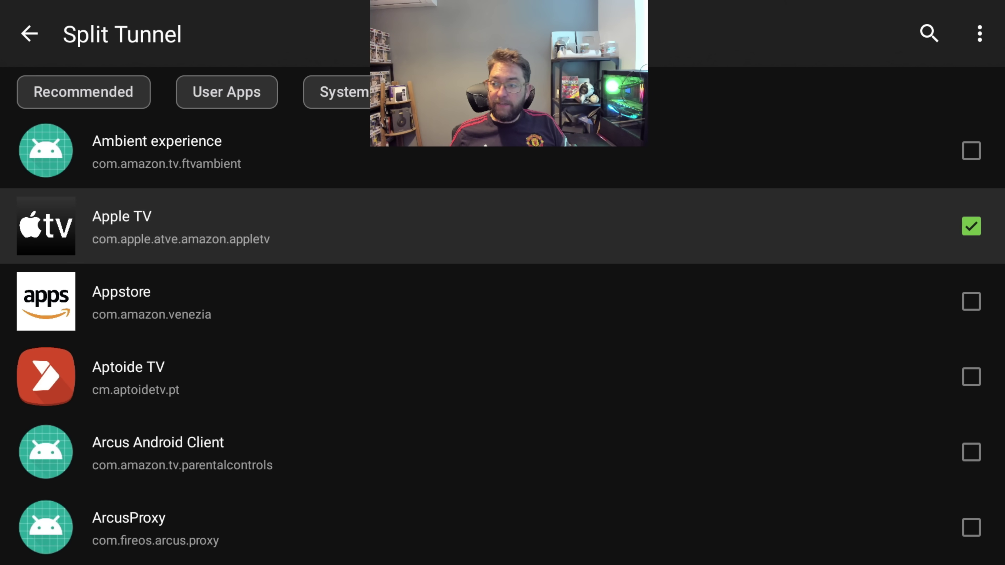
# Also exclude Award VPN, then back out of Settings to the main screen.
pyautogui.press('Down')
pyautogui.press('Down')
pyautogui.press('Down')
pyautogui.press('Down')
pyautogui.press('Down')
pyautogui.press('Down')
pyautogui.press('Down')
pyautogui.press('Down')
pyautogui.press('Down')
pyautogui.press('Down')
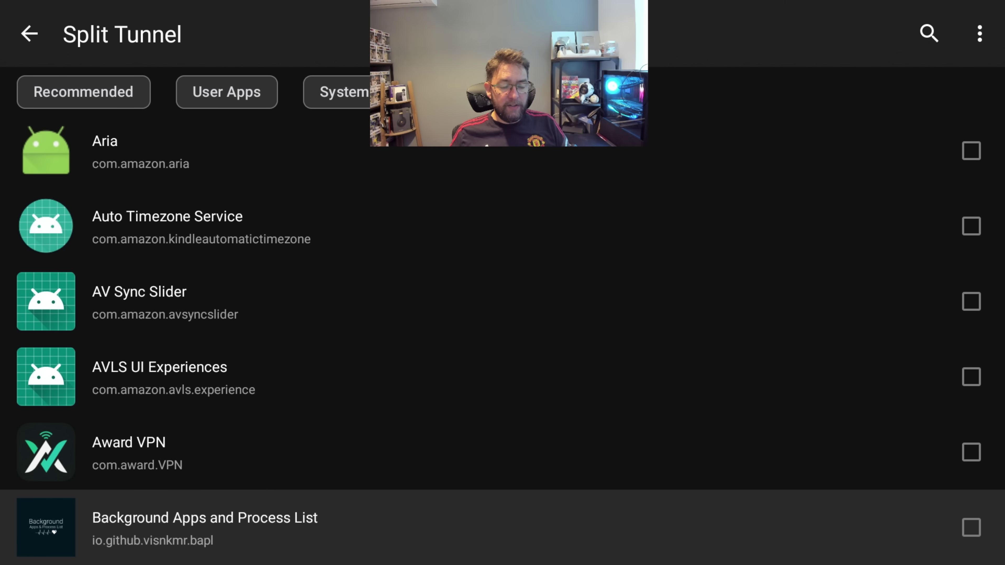
pyautogui.press('Up')
pyautogui.press('Return')
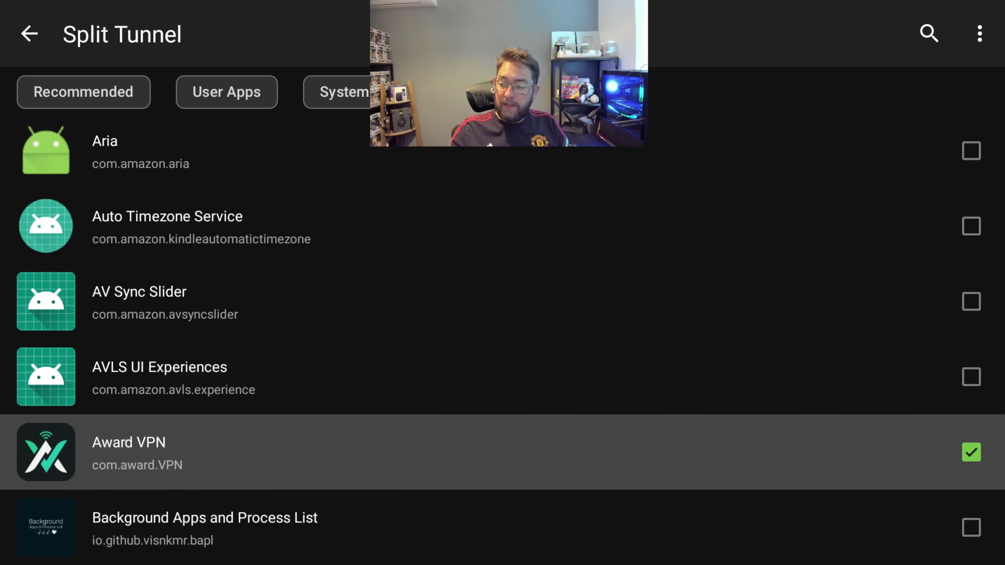
pyautogui.press('Down')
pyautogui.press('Down')
pyautogui.press('Escape')
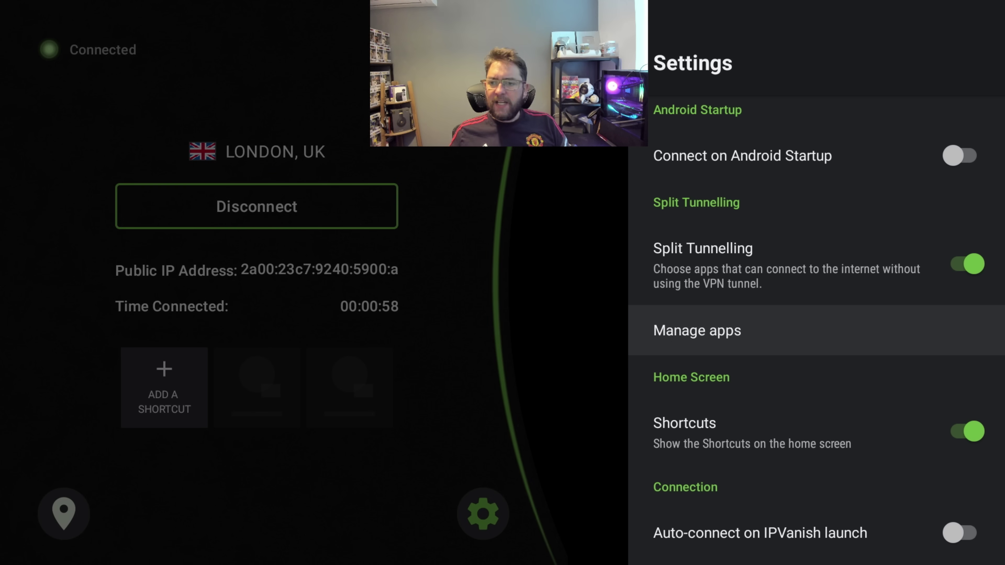
pyautogui.press('Escape')
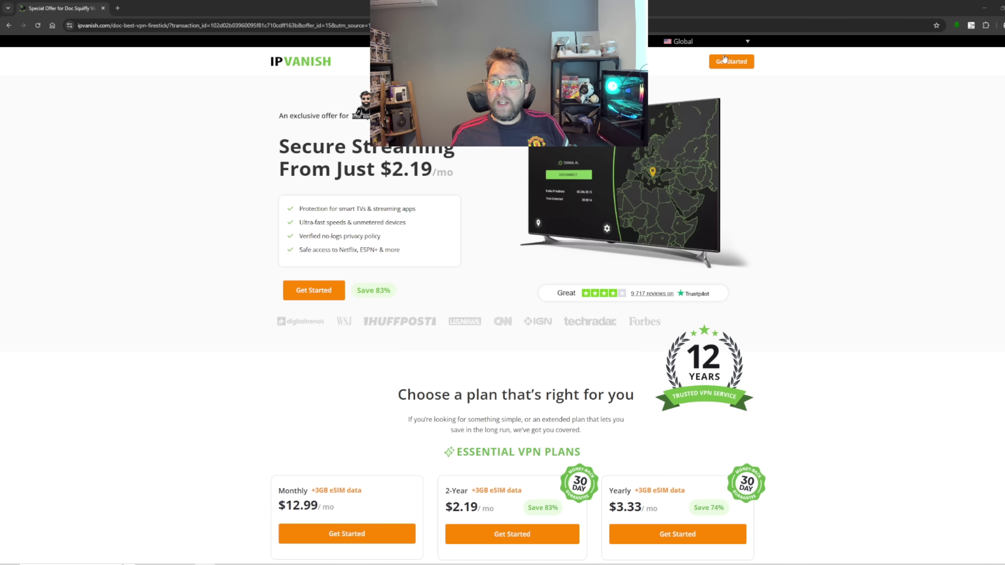
# Switch the IPVanish pricing page to United Kingdom, then to Finland.
pyautogui.click(712, 42)
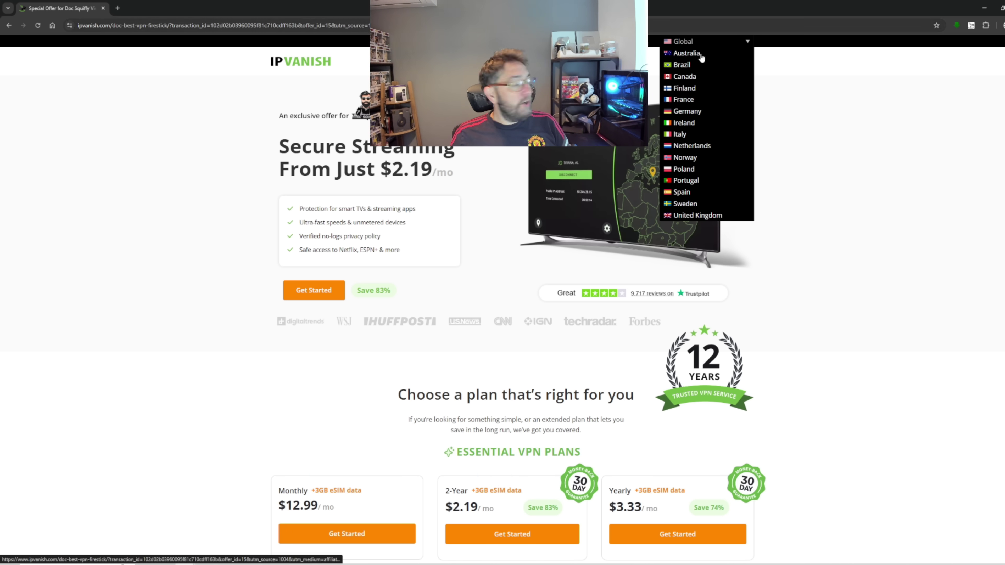
pyautogui.click(698, 215)
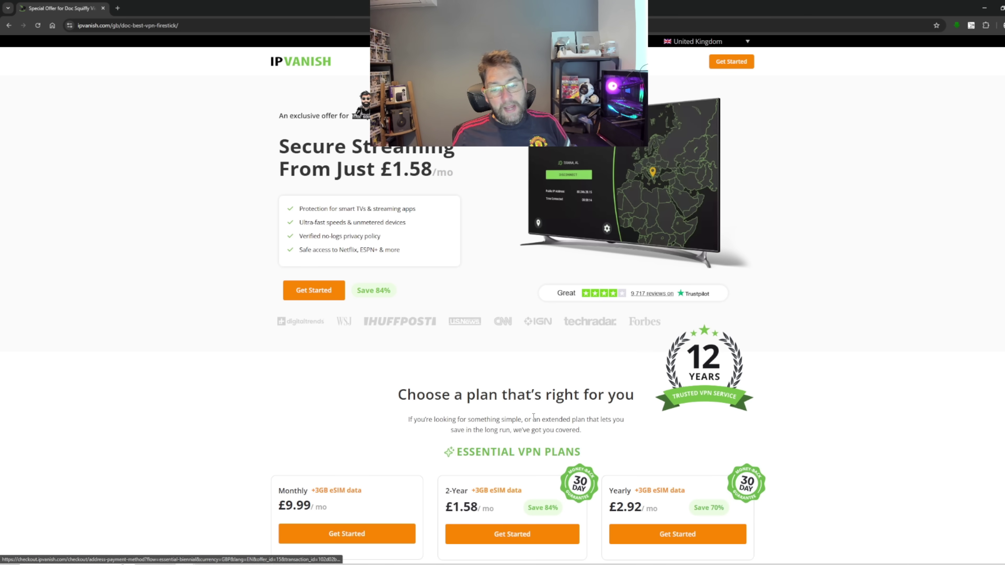
pyautogui.click(698, 41)
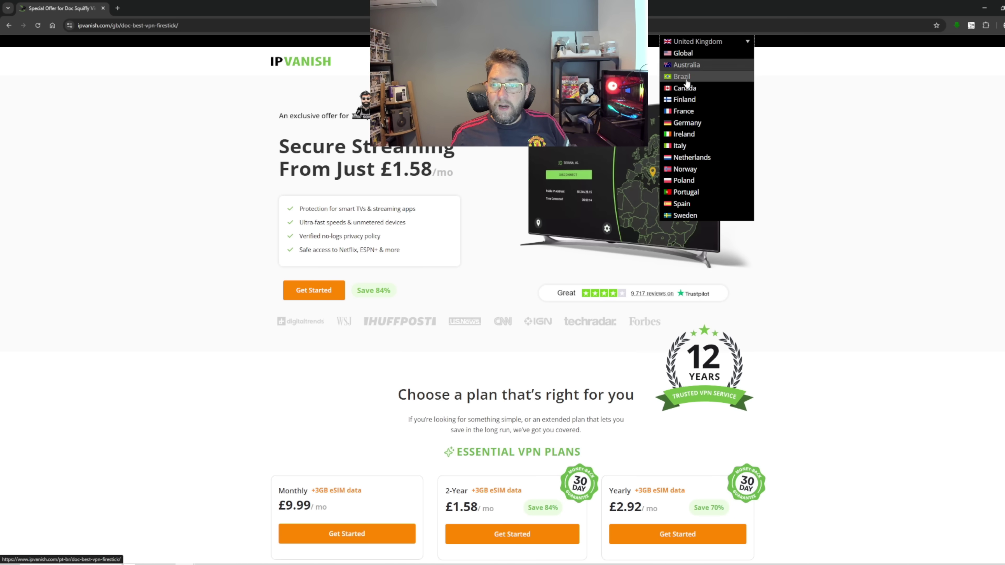
pyautogui.click(688, 102)
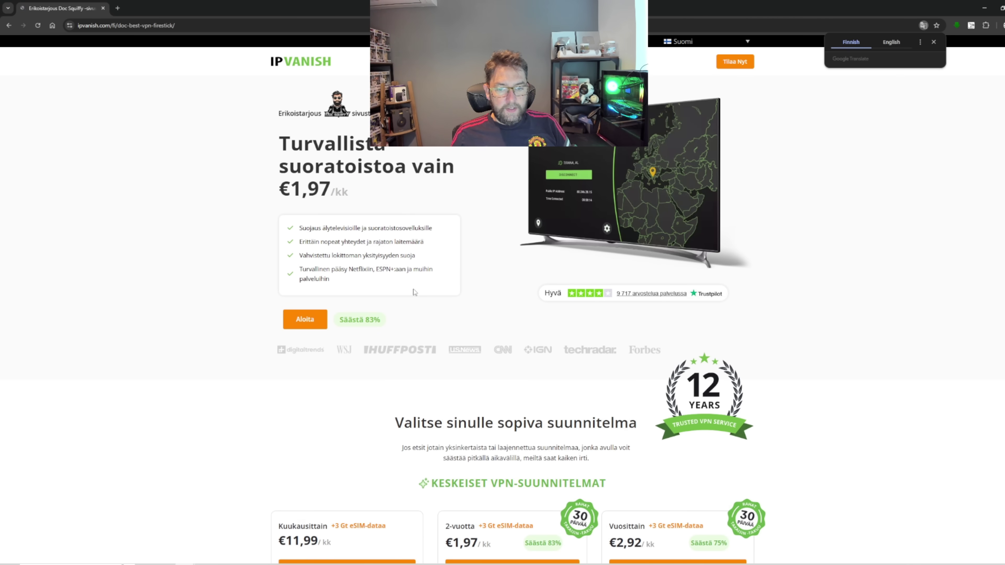
# Review the Finnish plan prices, then switch the country version to Australia.
pyautogui.scroll(-1, 412, 307)
pyautogui.scroll(3, 412, 307)
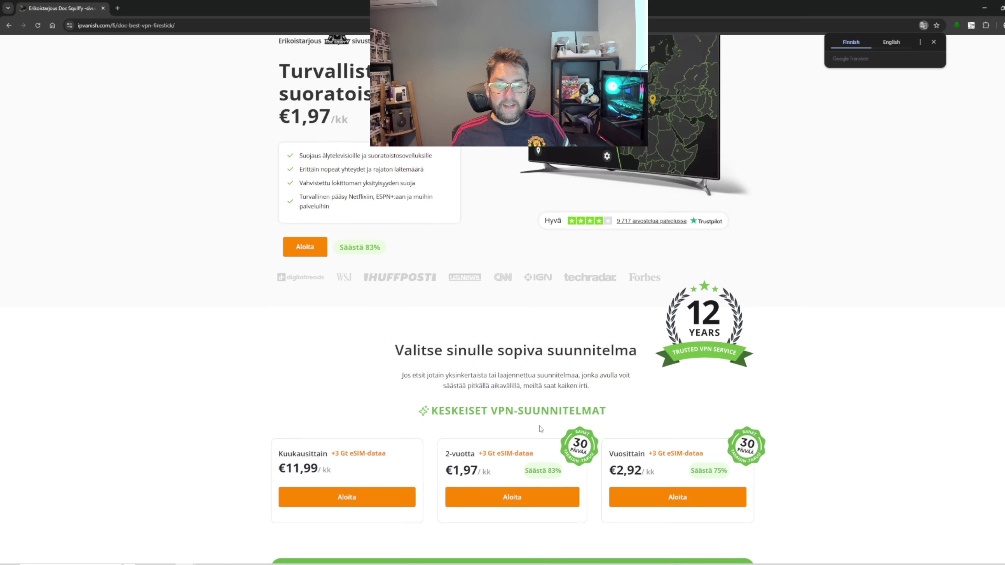
pyautogui.click(680, 41)
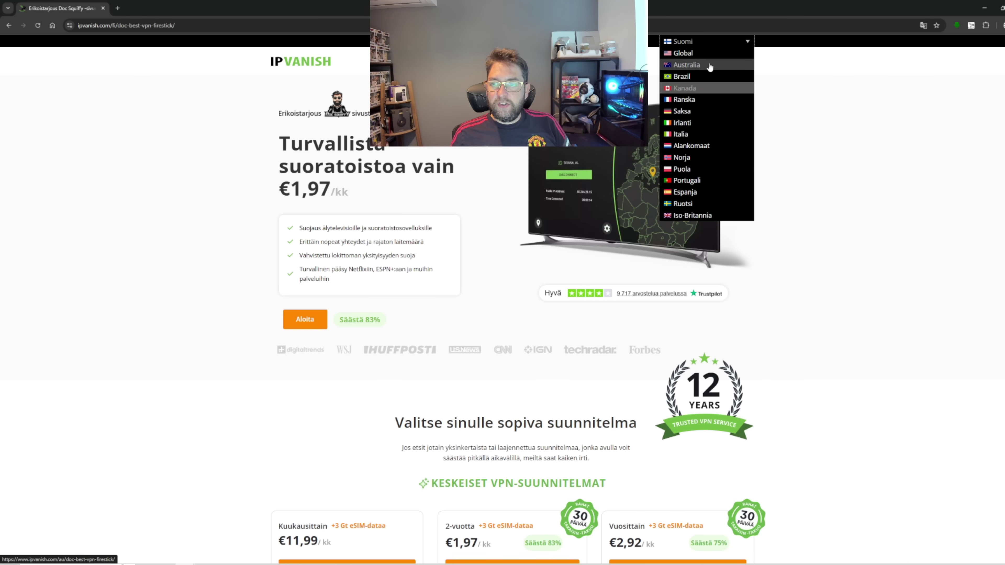
pyautogui.scroll(-2, 684, 182)
pyautogui.scroll(2, 684, 159)
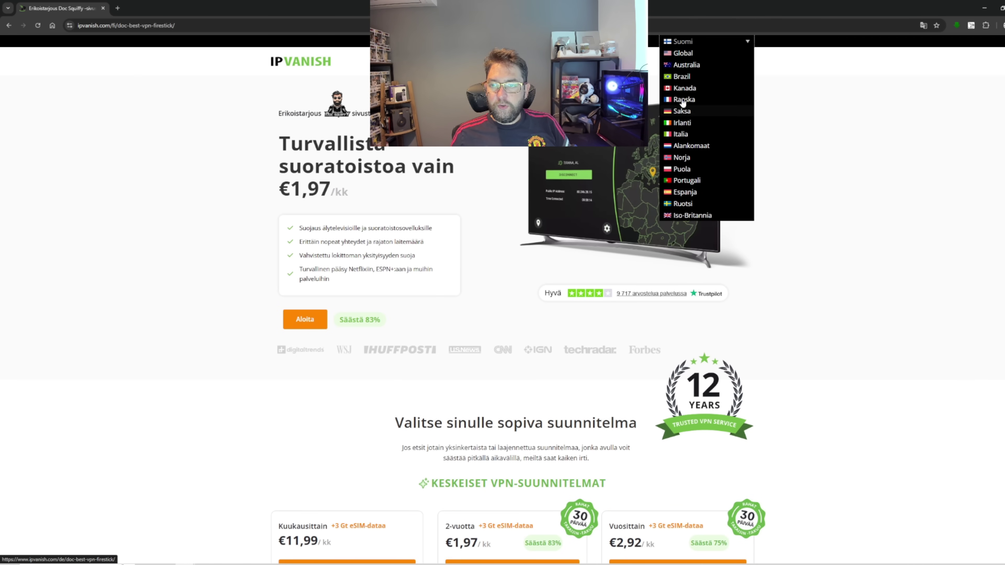
pyautogui.click(688, 65)
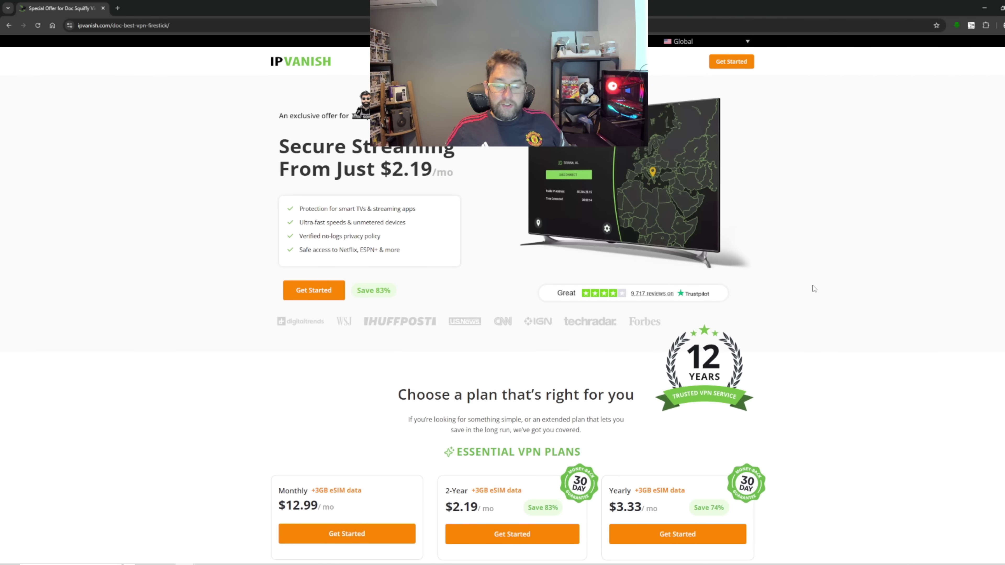
pyautogui.scroll(-8, 495, 395)
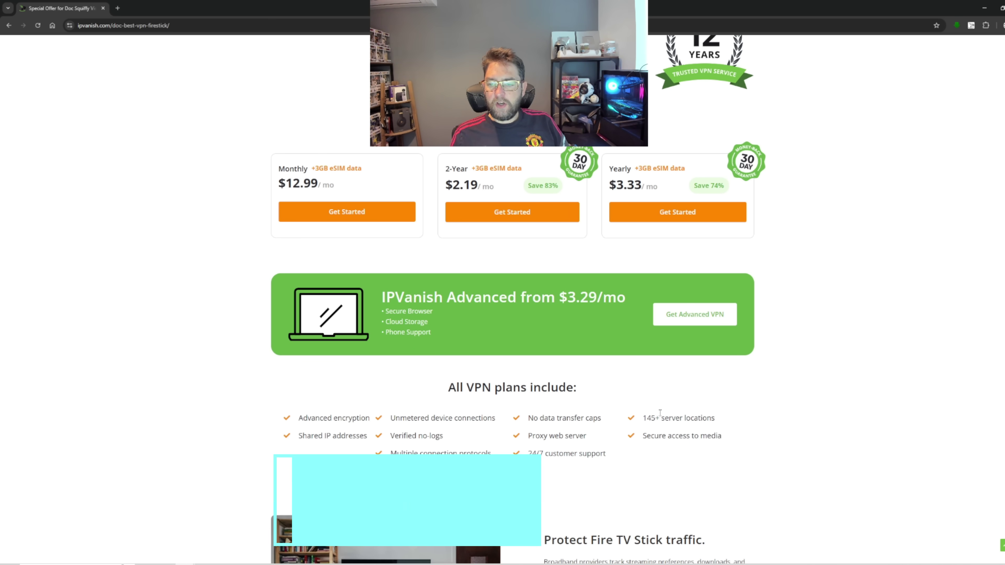
pyautogui.scroll(-1, 327, 399)
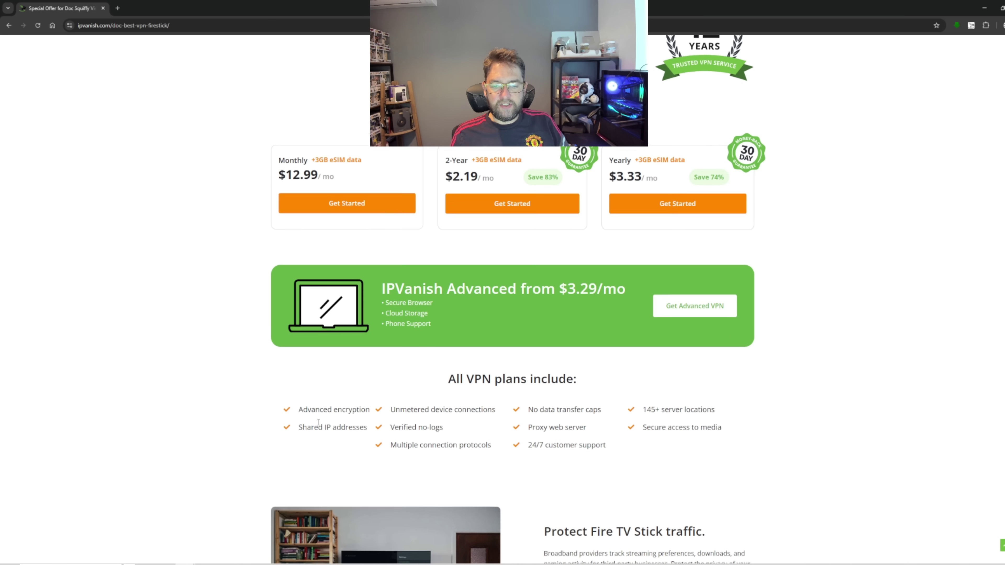